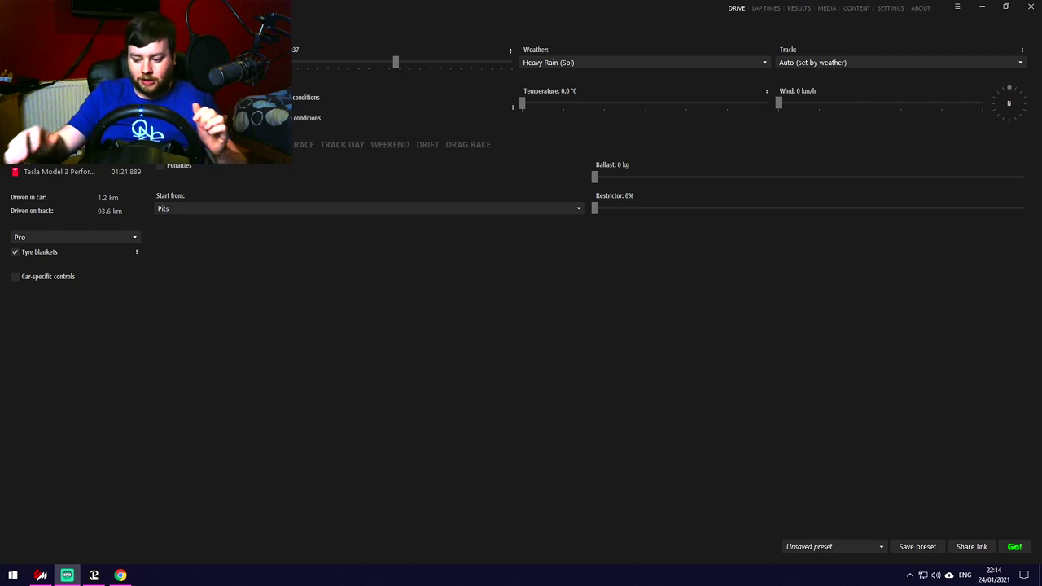
Switch from Content Manager's Quick Drive screen to Chrome's new-tab page via the taskbar
click(120, 576)
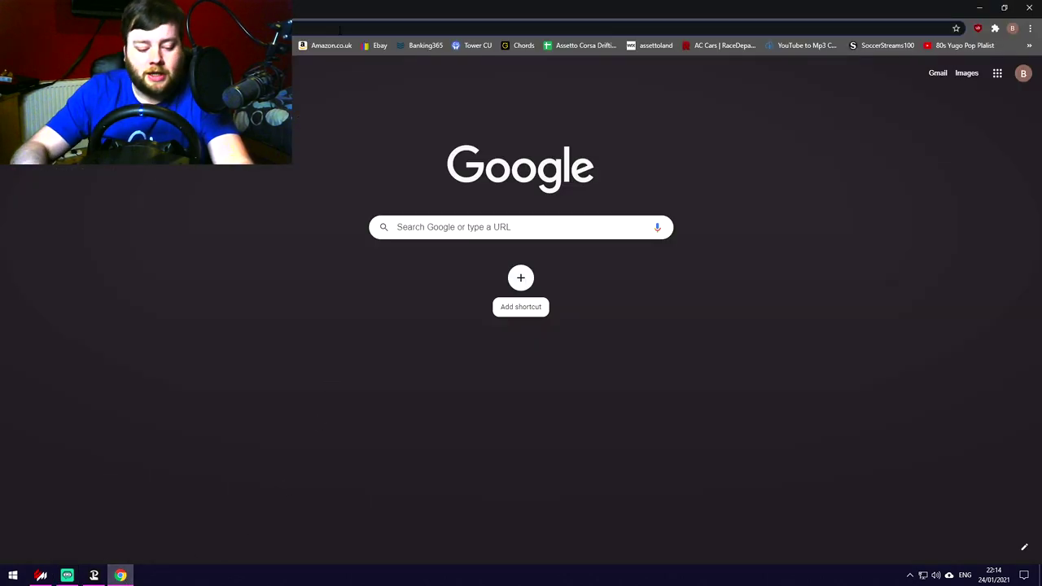
Search Assetto Corsa Content Manager and scroll assettocorsa.club's page down to its Download section
click(340, 30)
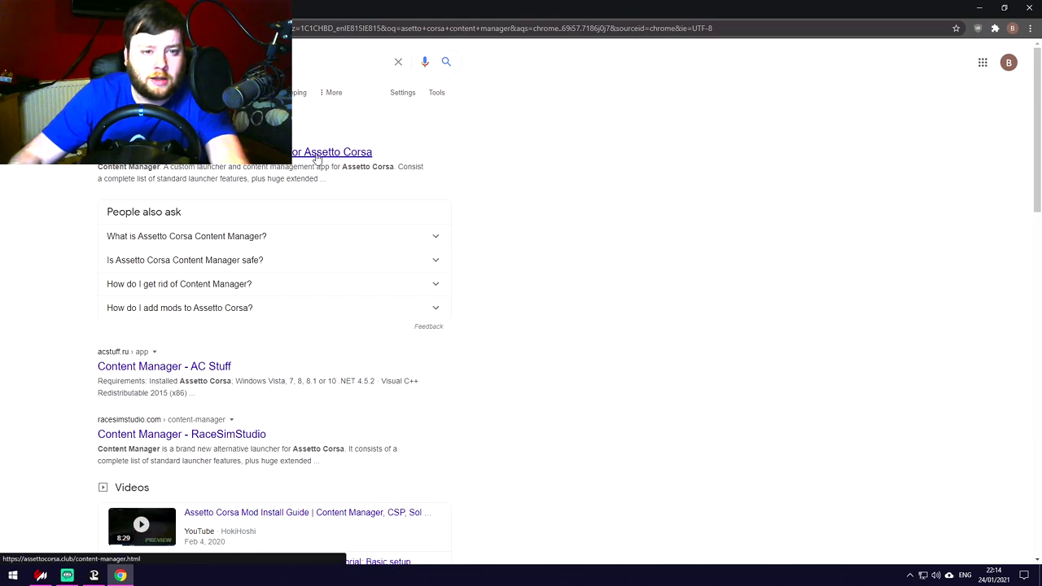
click(339, 154)
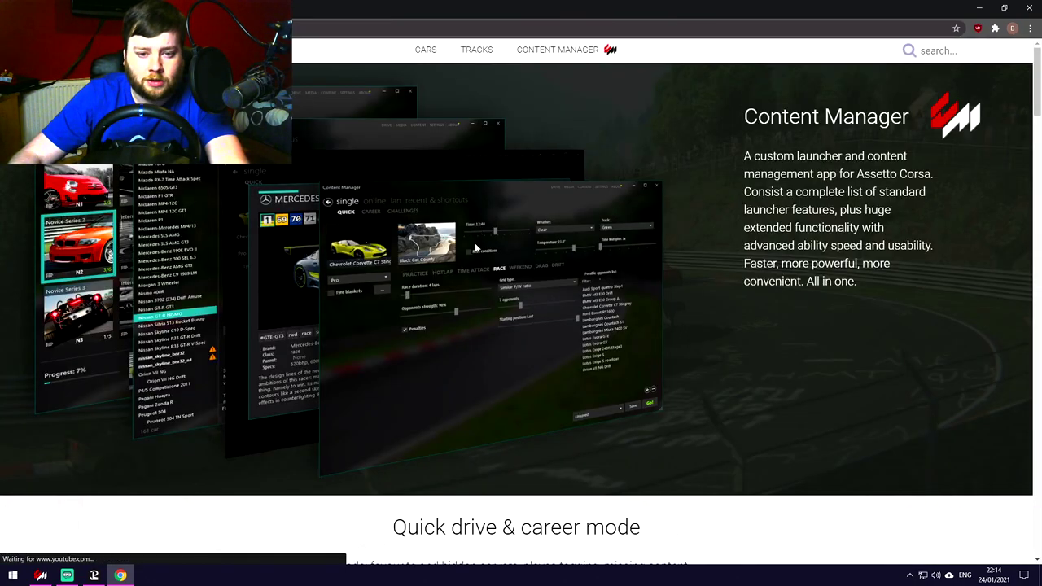
scroll(549, 277, down, 6)
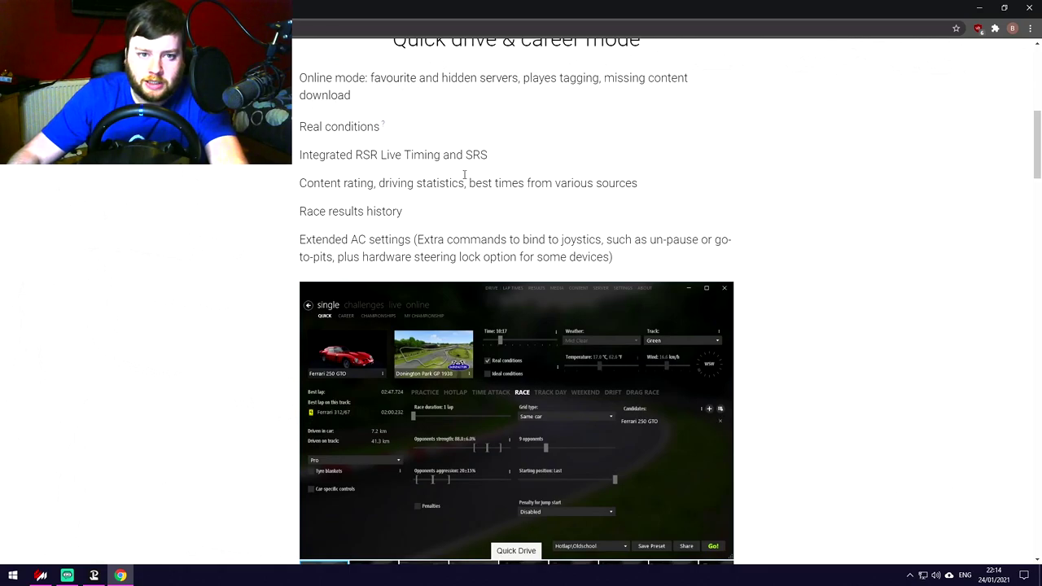
scroll(386, 246, down, 15)
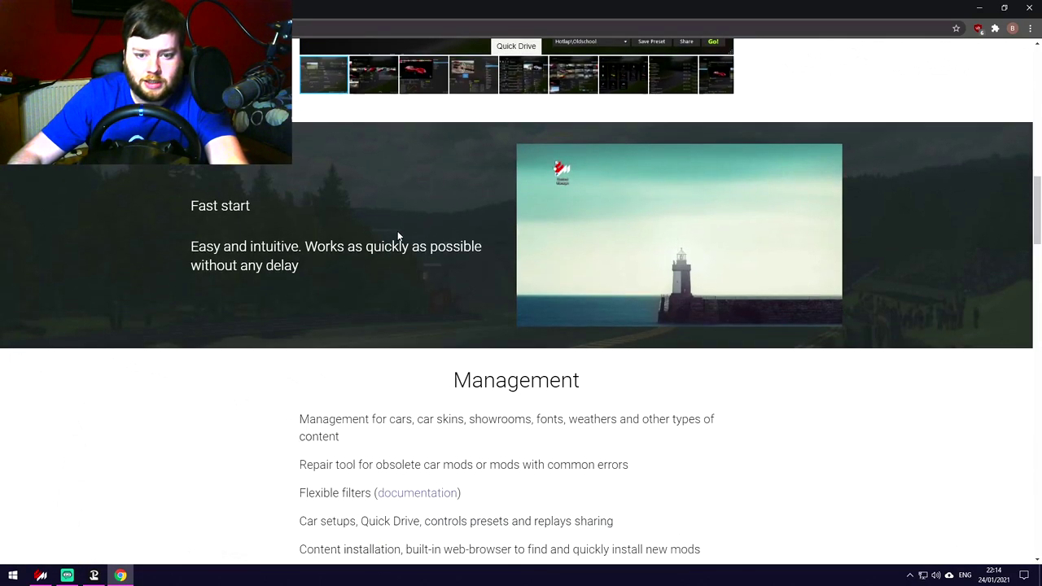
scroll(621, 270, down, 3)
scroll(660, 284, up, 2)
scroll(693, 283, down, 15)
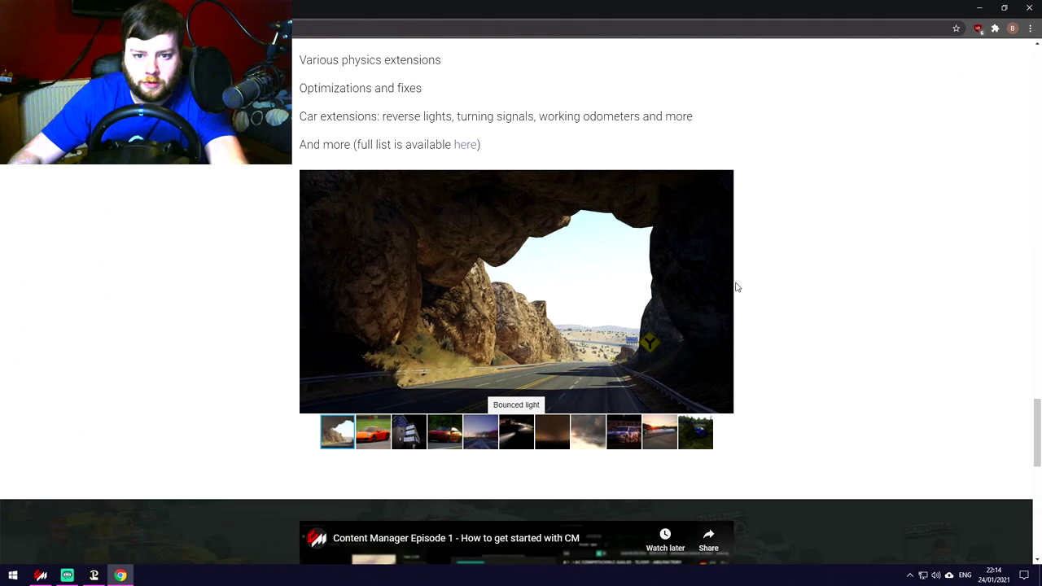
scroll(815, 287, down, 4)
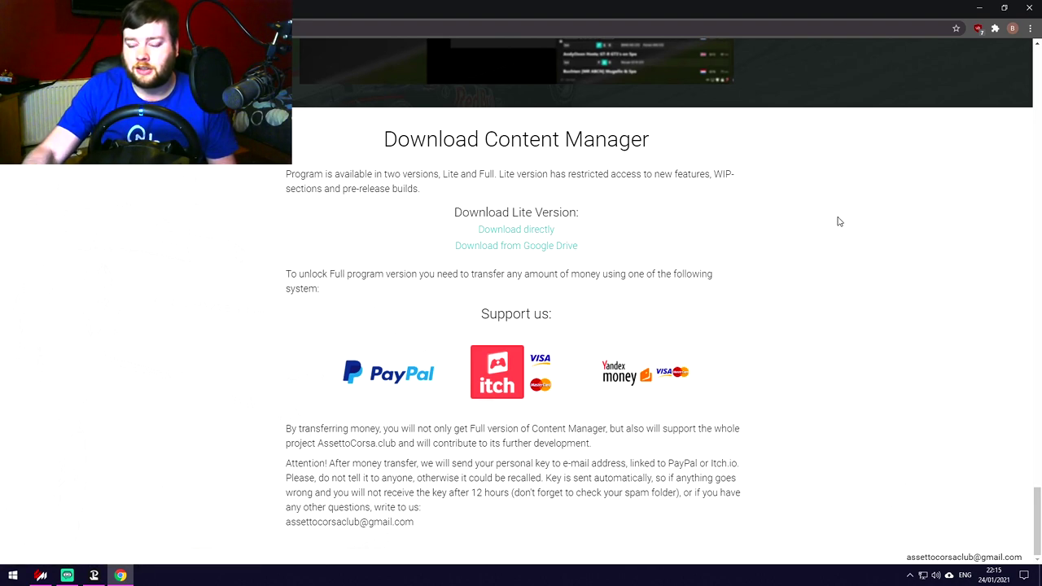
scroll(831, 222, up, 1)
scroll(831, 222, down, 1)
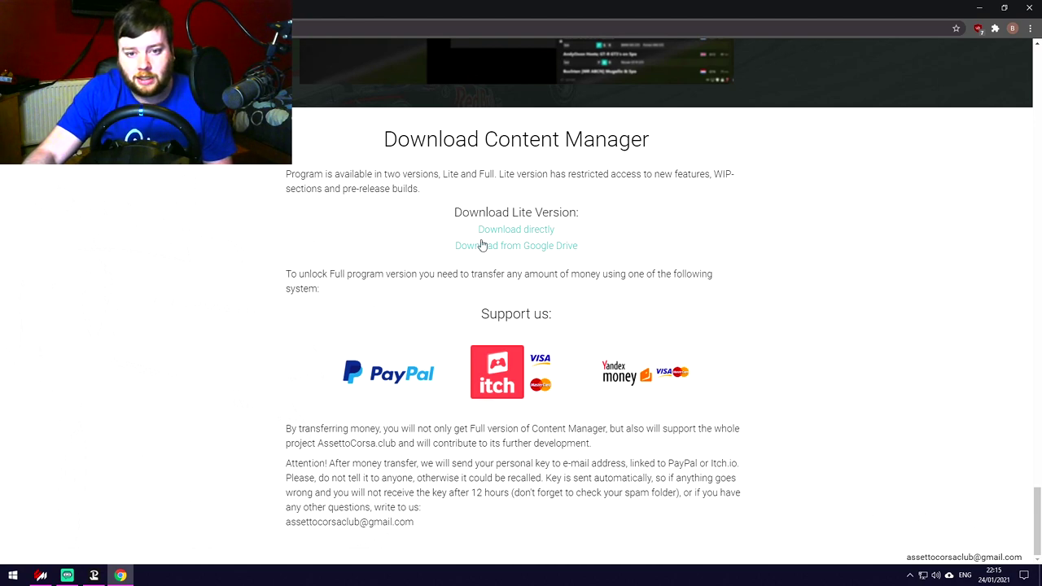
drag(286, 275, 670, 296)
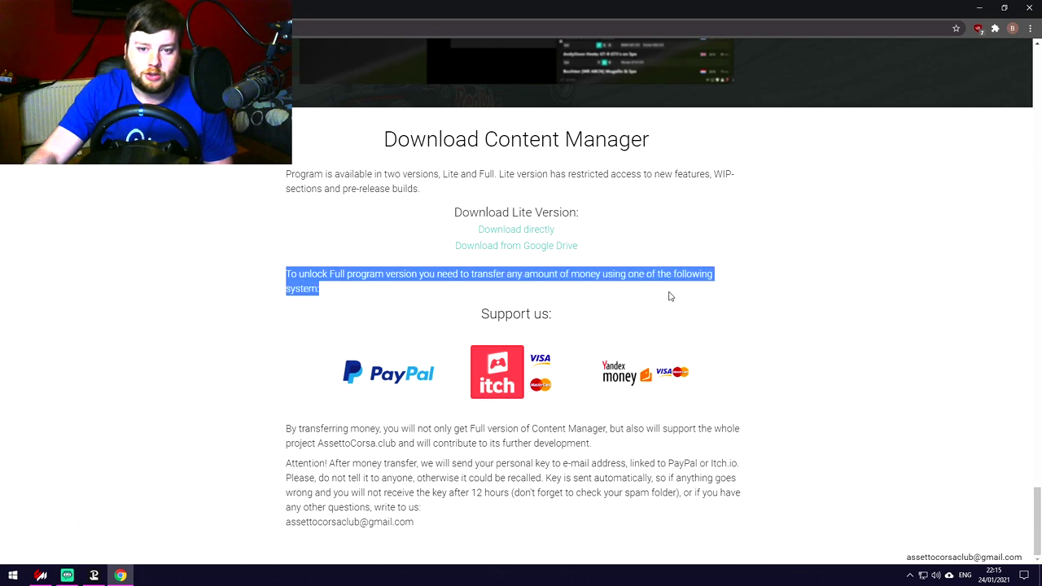
click(401, 287)
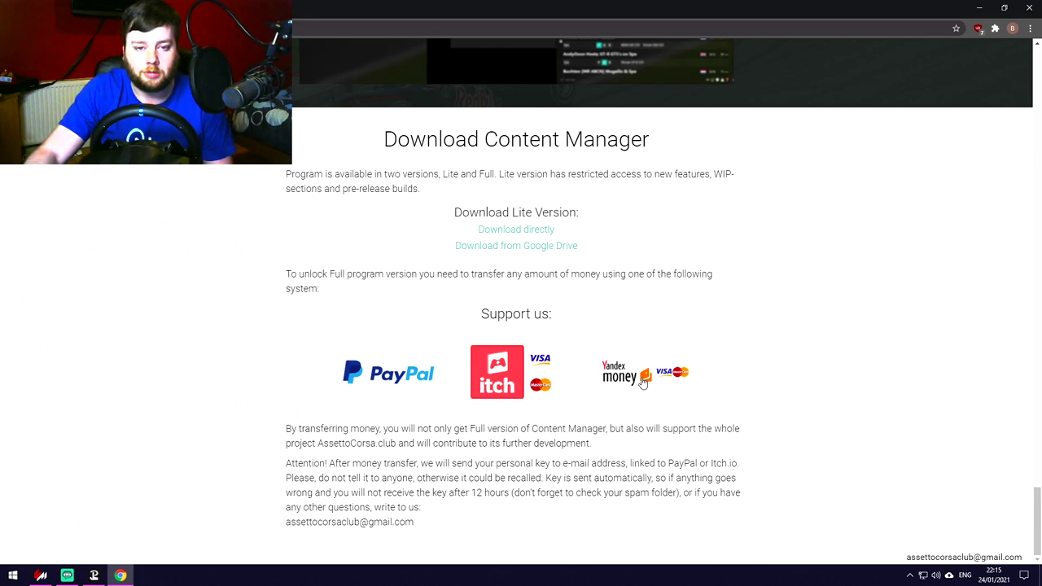
scroll(521, 383, up, 5)
scroll(807, 375, down, 5)
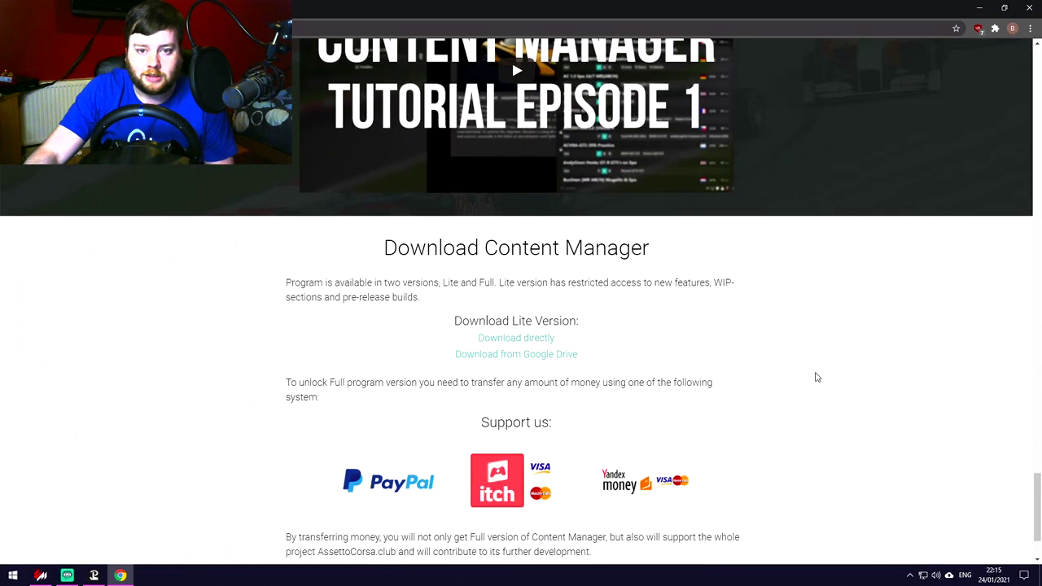
scroll(838, 384, up, 5)
scroll(849, 379, up, 5)
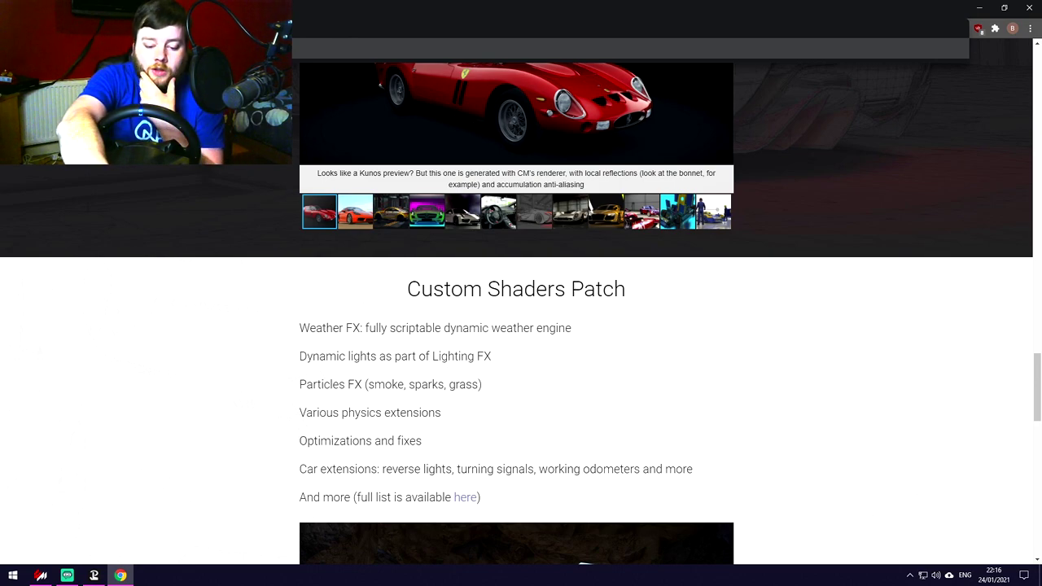
Open Thrustmaster's T300 RS support page and expand its Drivers and Firmware download lists
key(alt+Left)
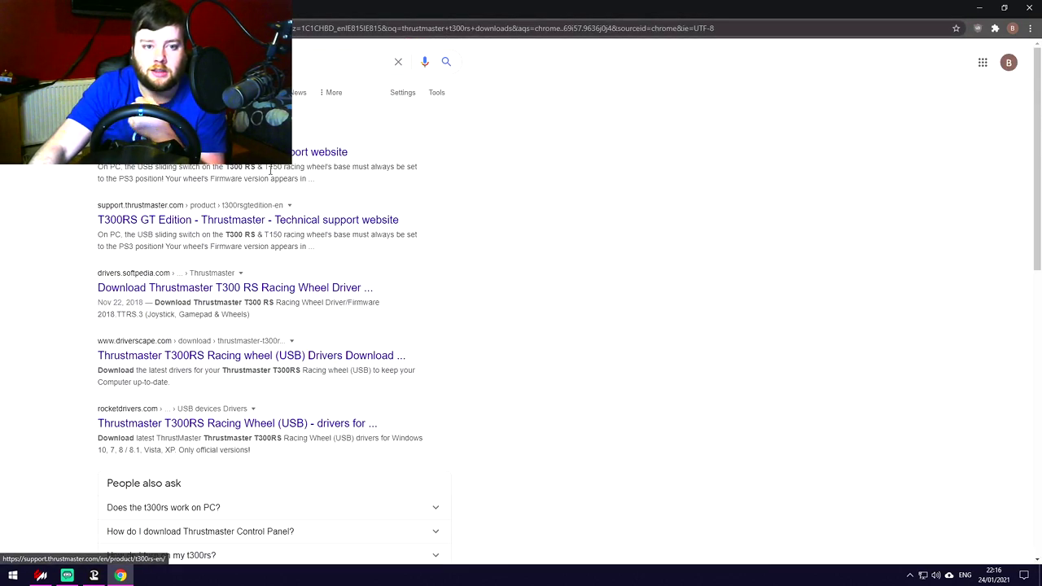
click(304, 154)
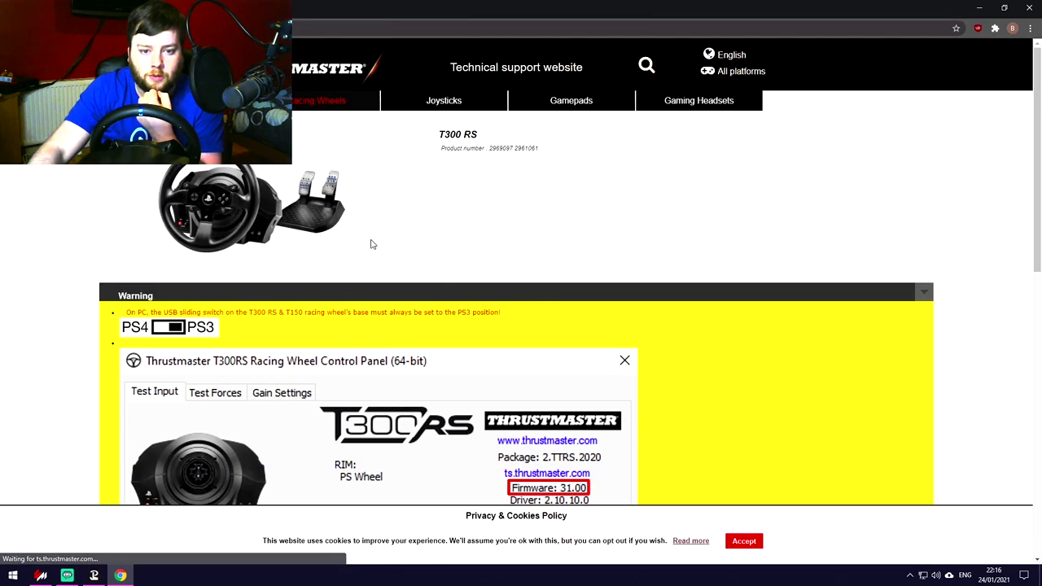
scroll(440, 245, down, 8)
scroll(244, 269, down, 2)
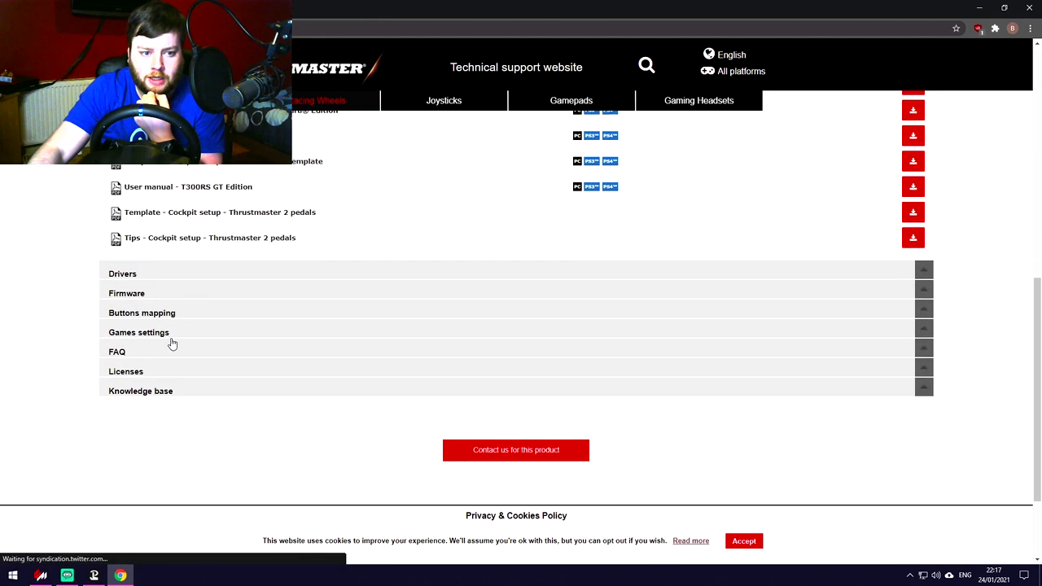
click(187, 278)
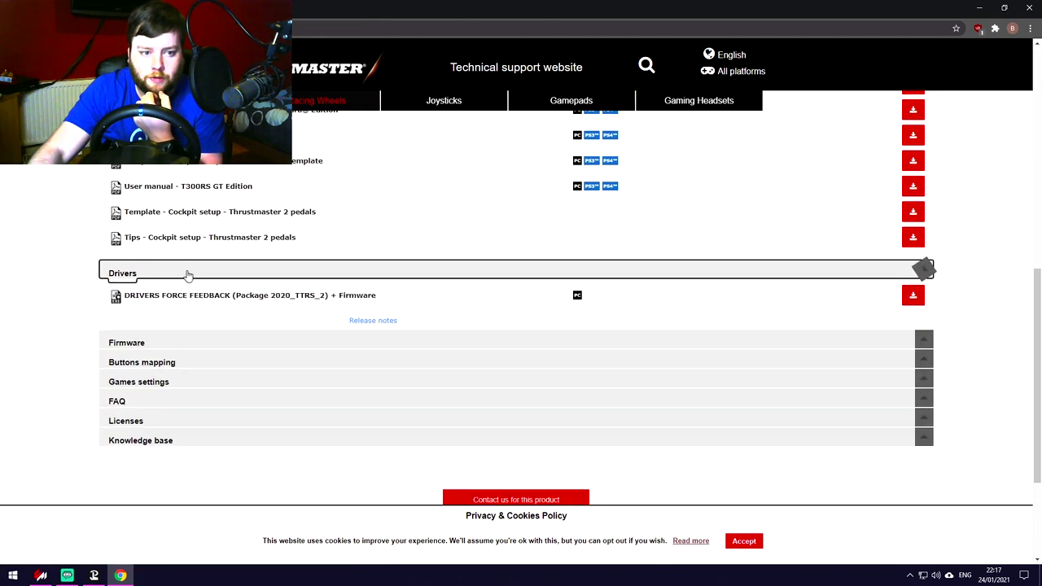
click(187, 352)
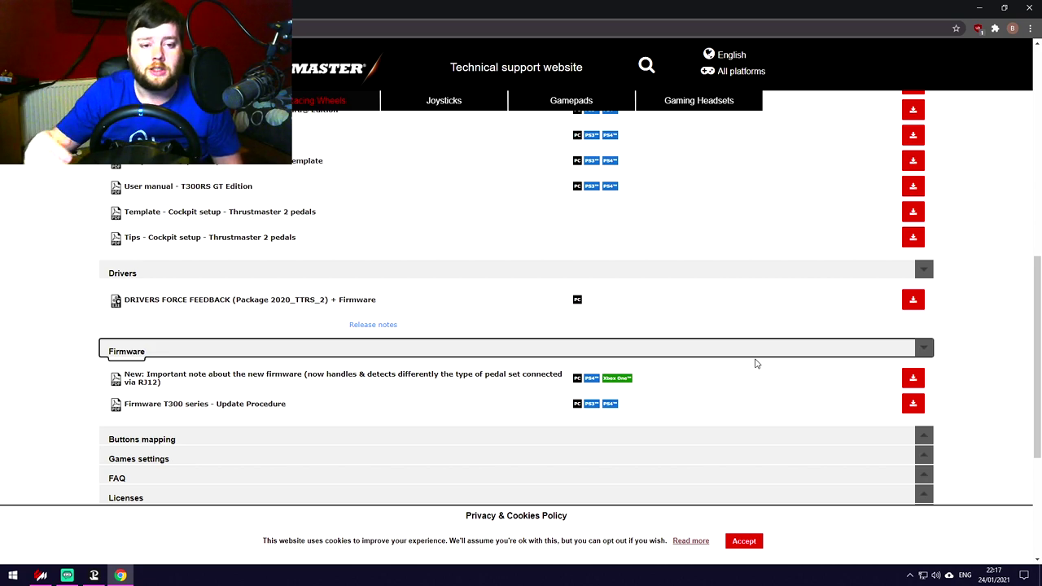
key(super)
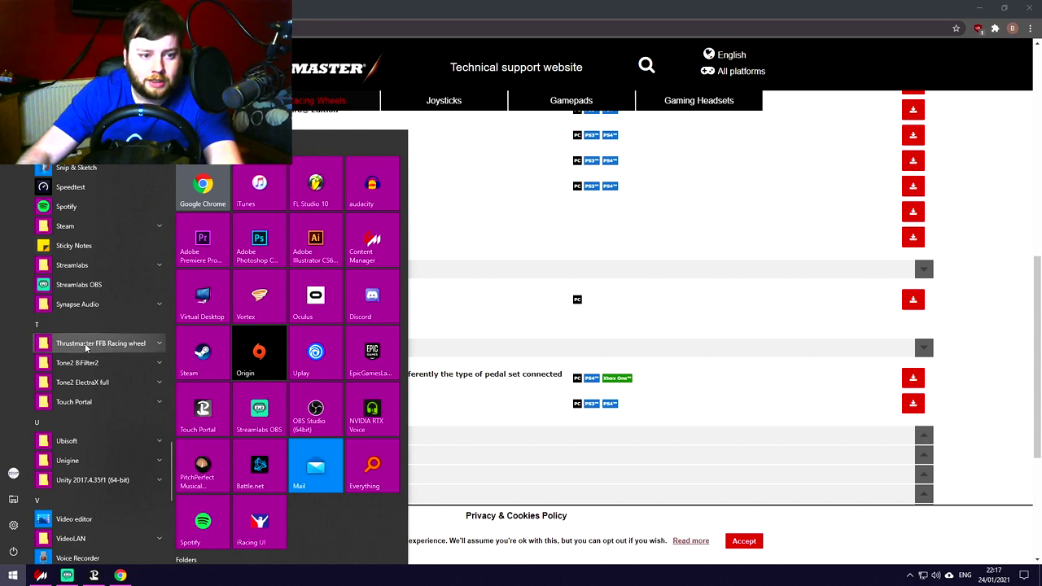
Launch Firmware Update from the Thrustmaster FFB Racing wheel Start menu folder
click(86, 344)
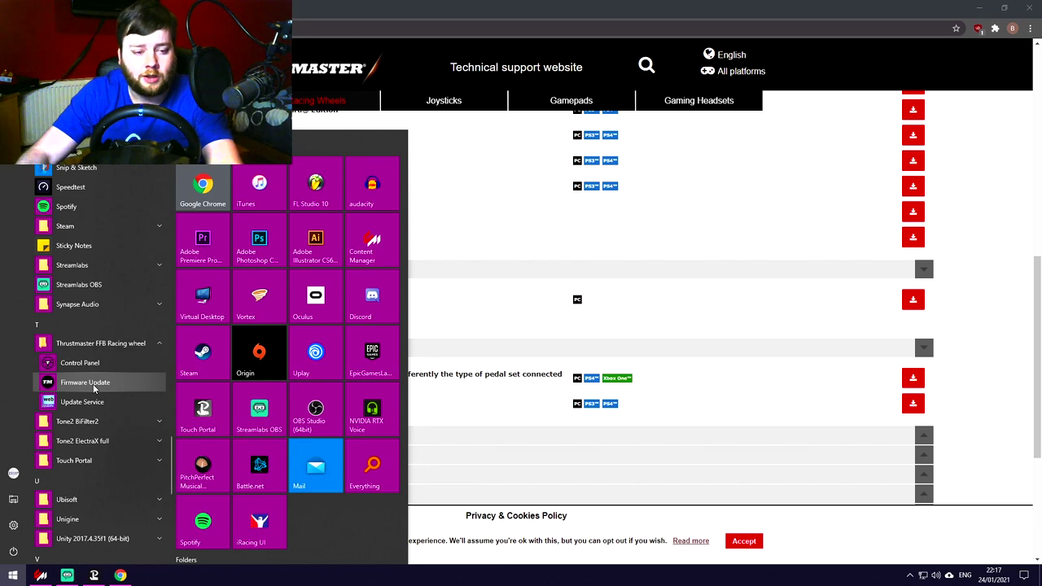
click(86, 383)
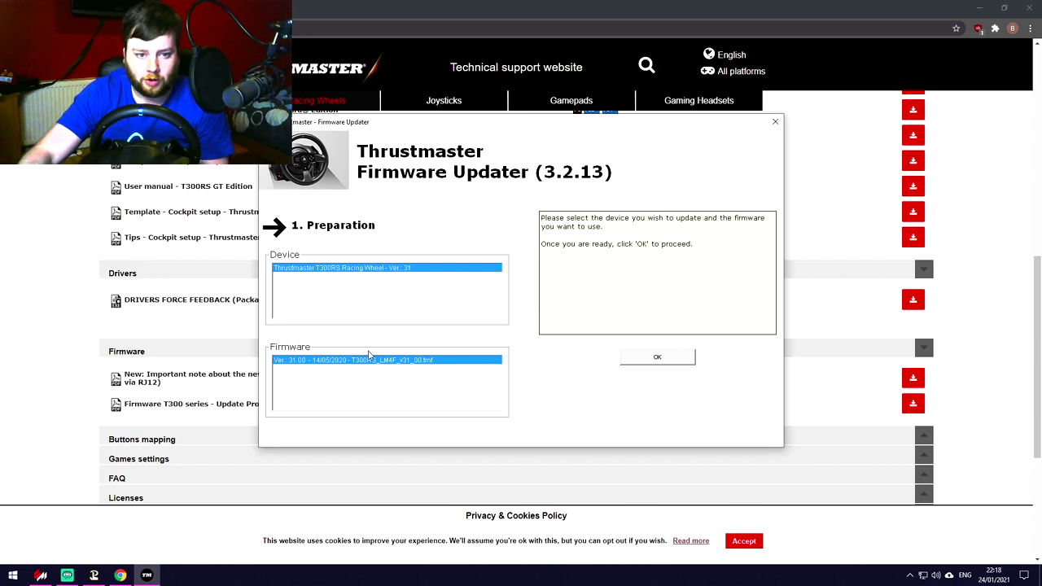
Confirm the T300RS Racing Wheel is already on firmware version 31, then close the updater
click(304, 269)
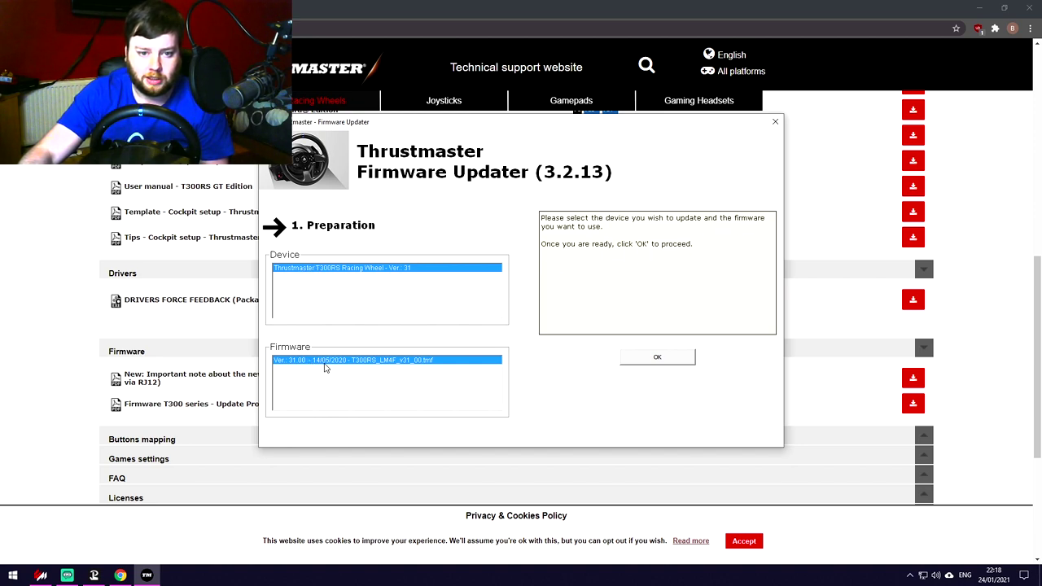
click(776, 123)
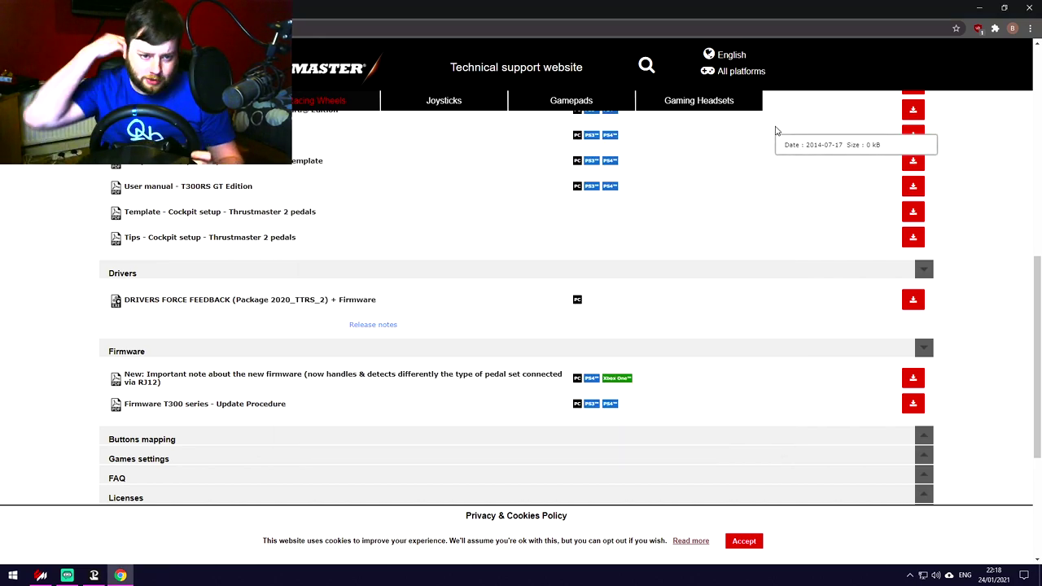
Open the Thrustmaster FFB Racing wheel Control Panel from the Start menu
key(super)
click(89, 346)
click(89, 361)
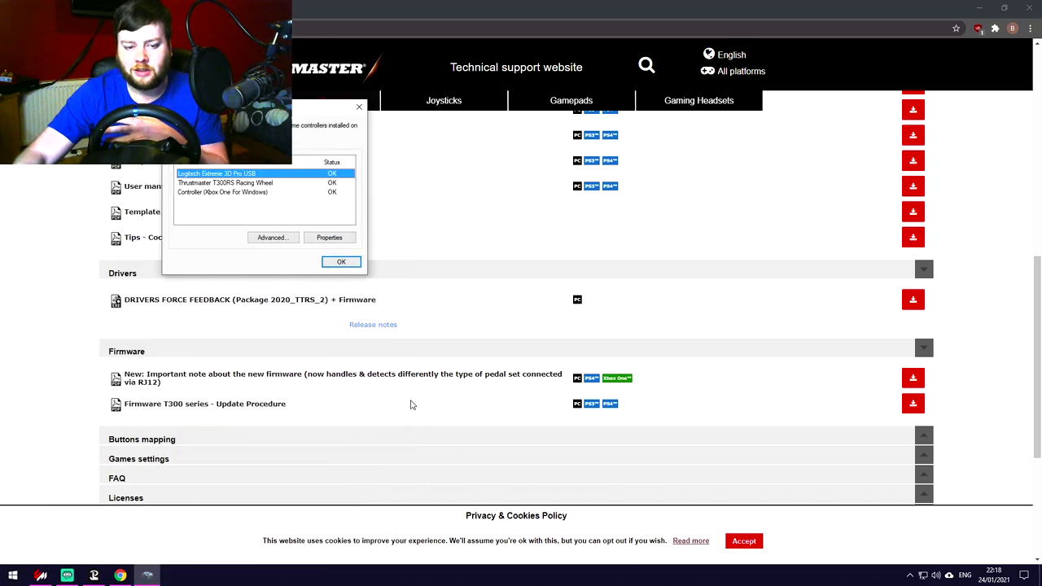
Briefly open and close Logitech Gaming Software from the tray, then reposition Game Controllers
click(910, 575)
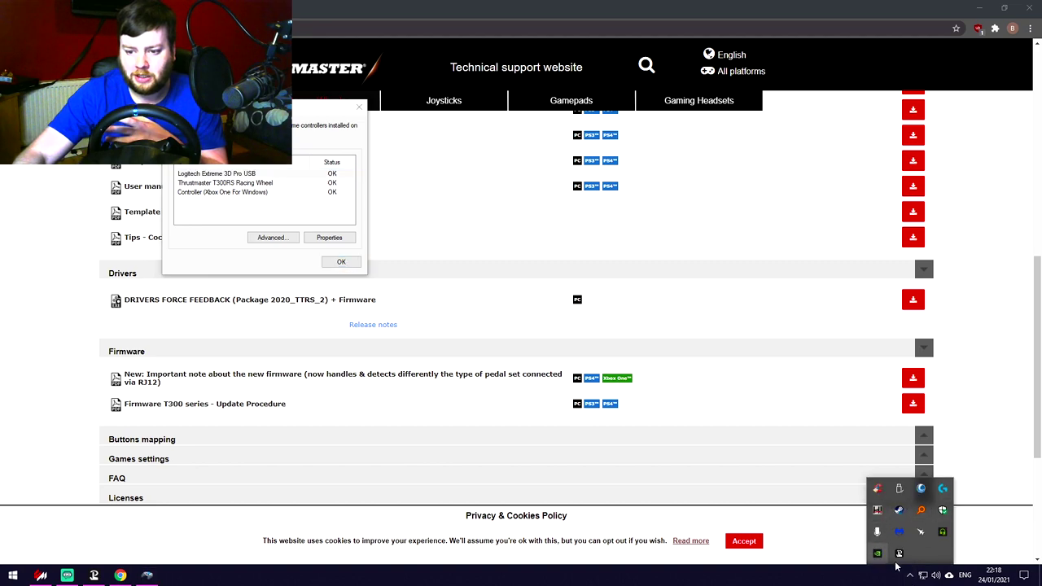
click(945, 491)
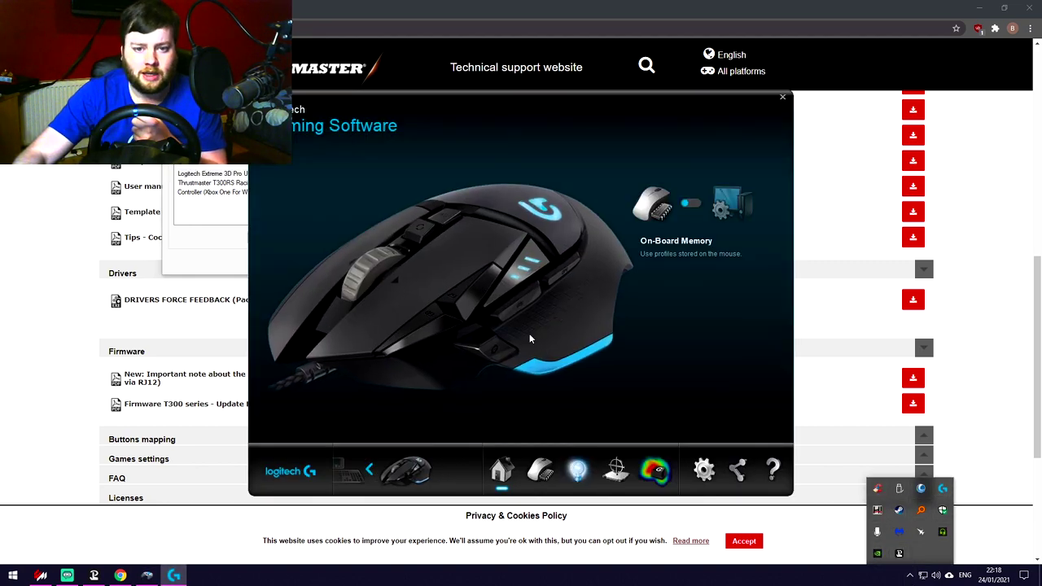
click(705, 470)
click(627, 454)
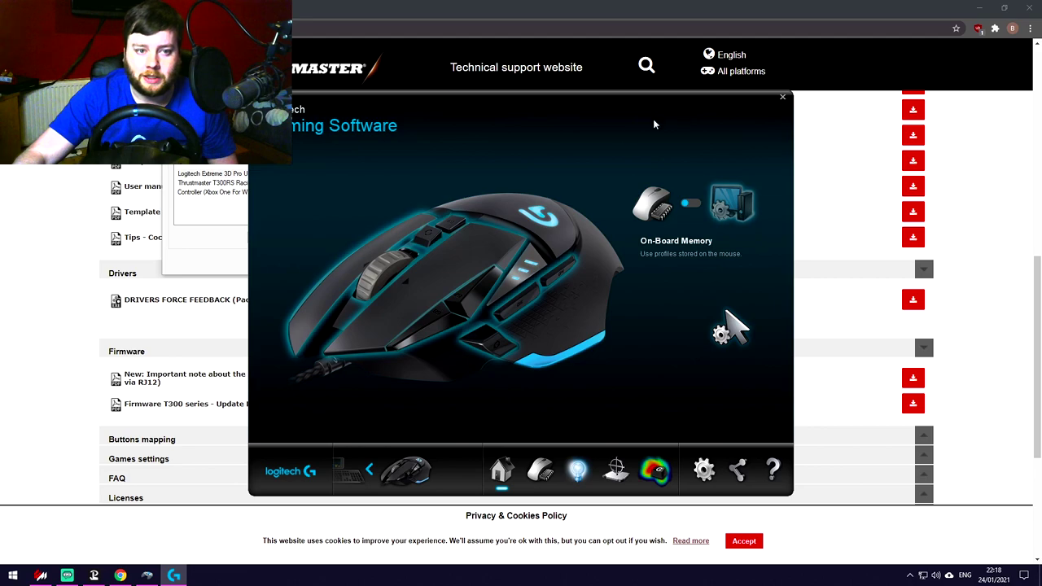
click(782, 97)
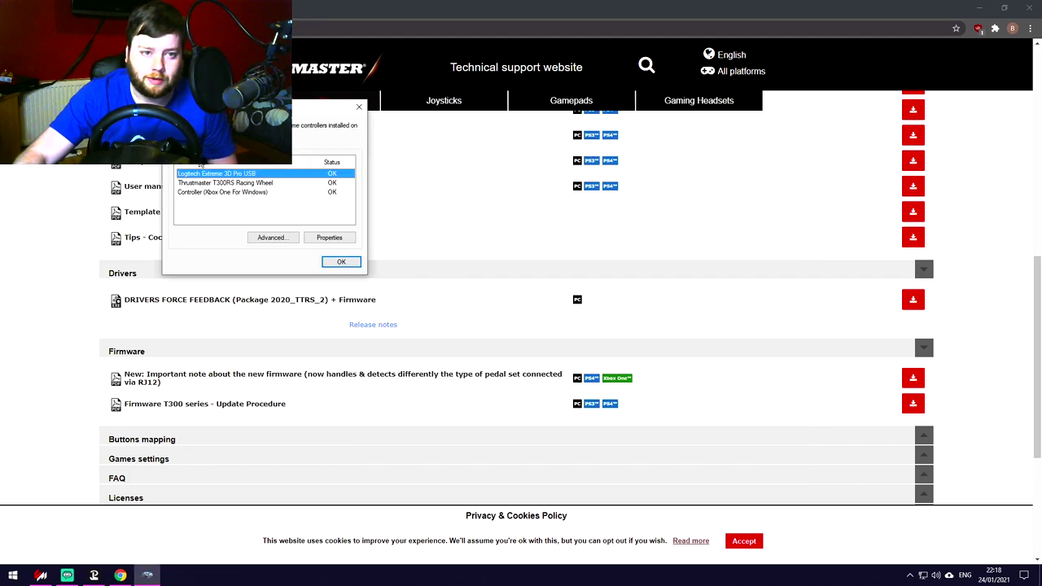
drag(236, 107, 291, 148)
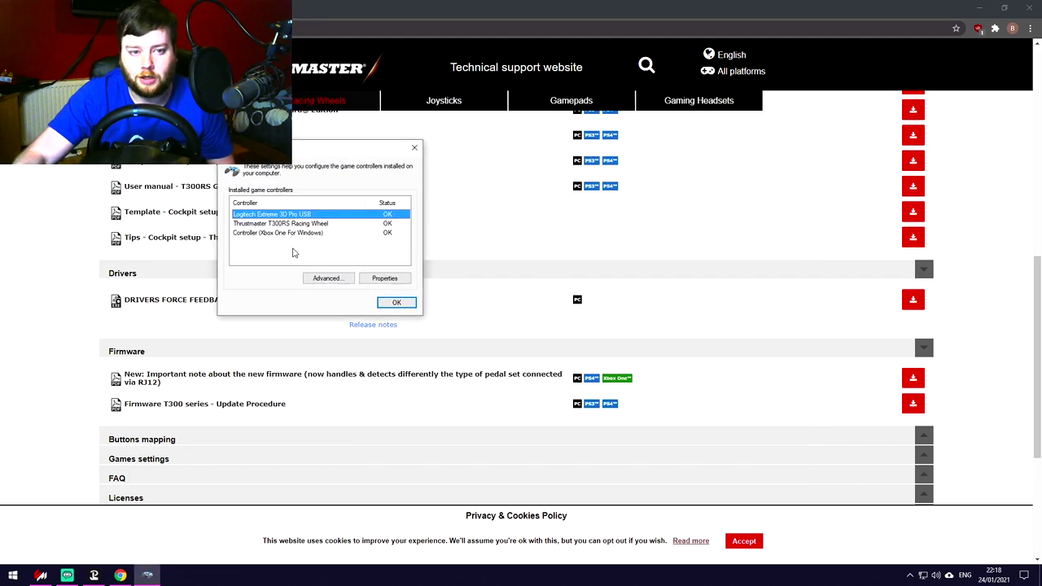
Open the T300RS Racing Wheel's properties panel and its Test Forces tab
click(271, 227)
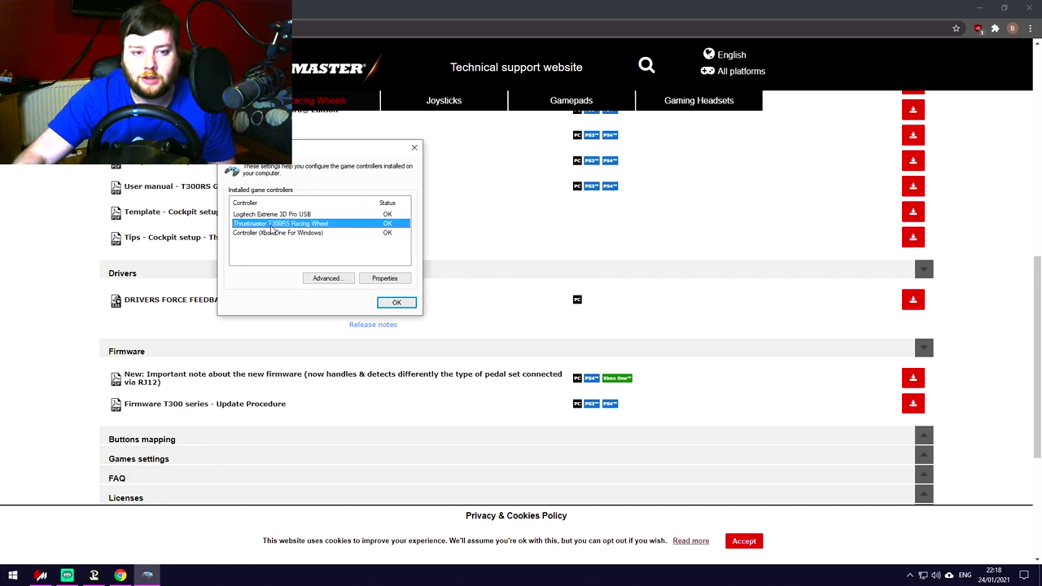
click(379, 278)
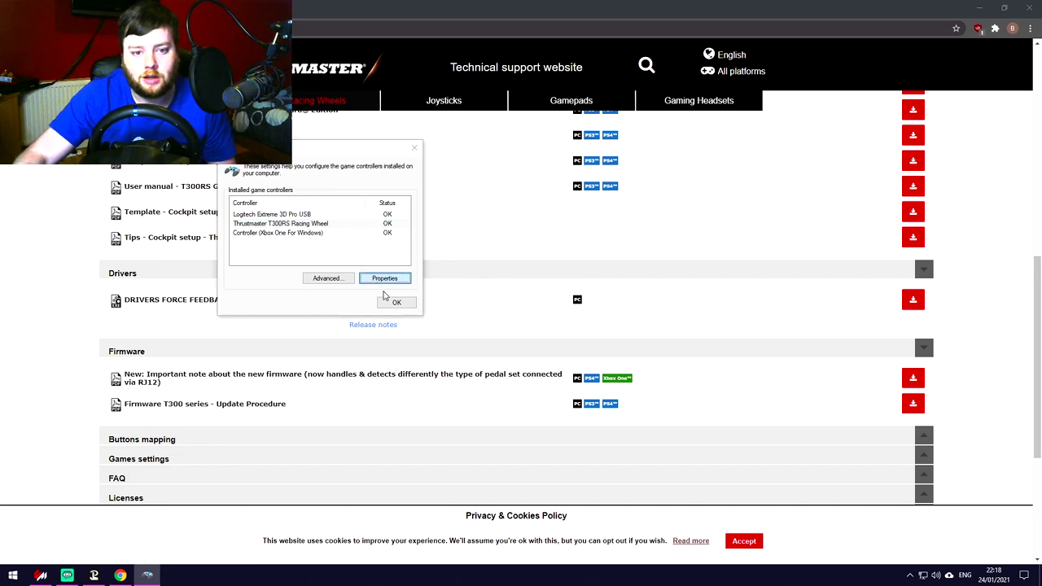
drag(383, 153, 485, 83)
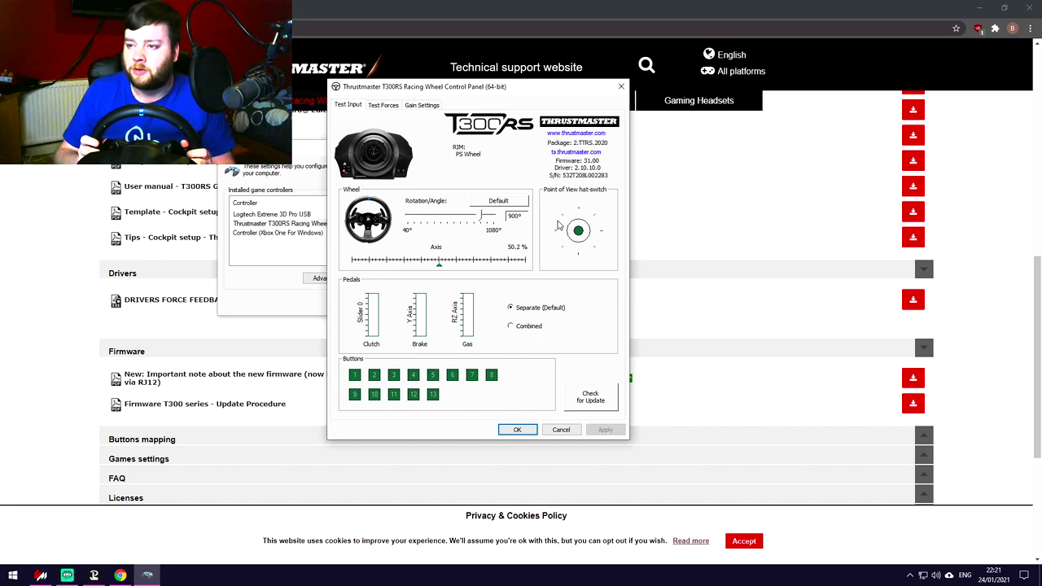
click(384, 105)
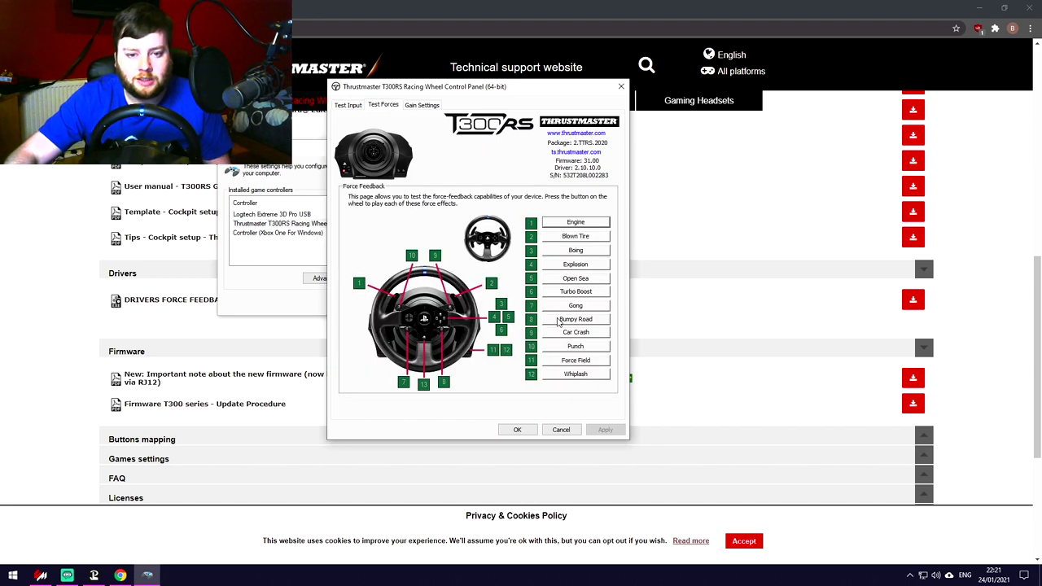
Play the Engine force test, then review Gain Settings: 100% overall strength, 0% damper
click(572, 226)
click(572, 226)
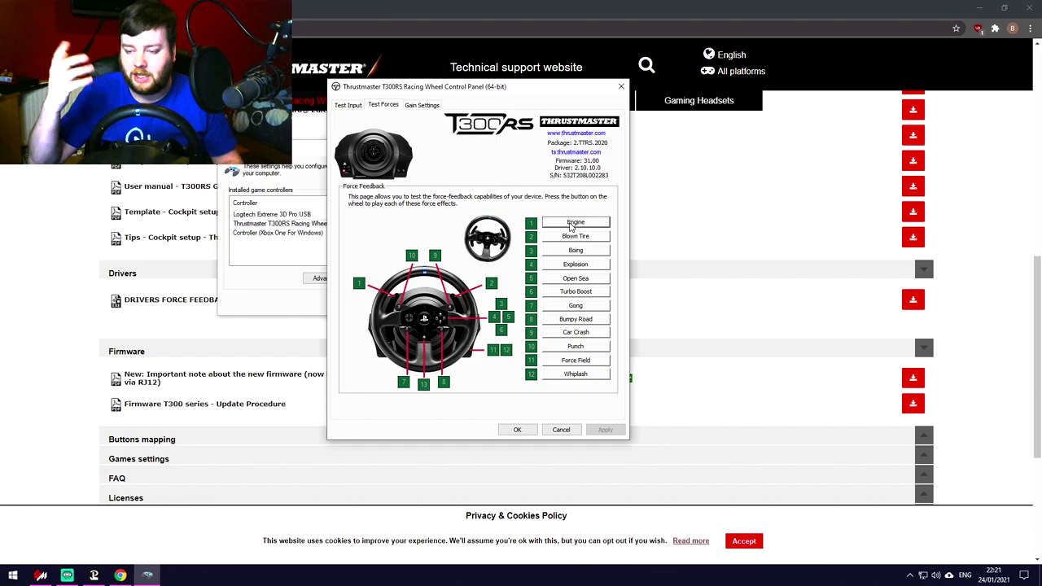
click(423, 107)
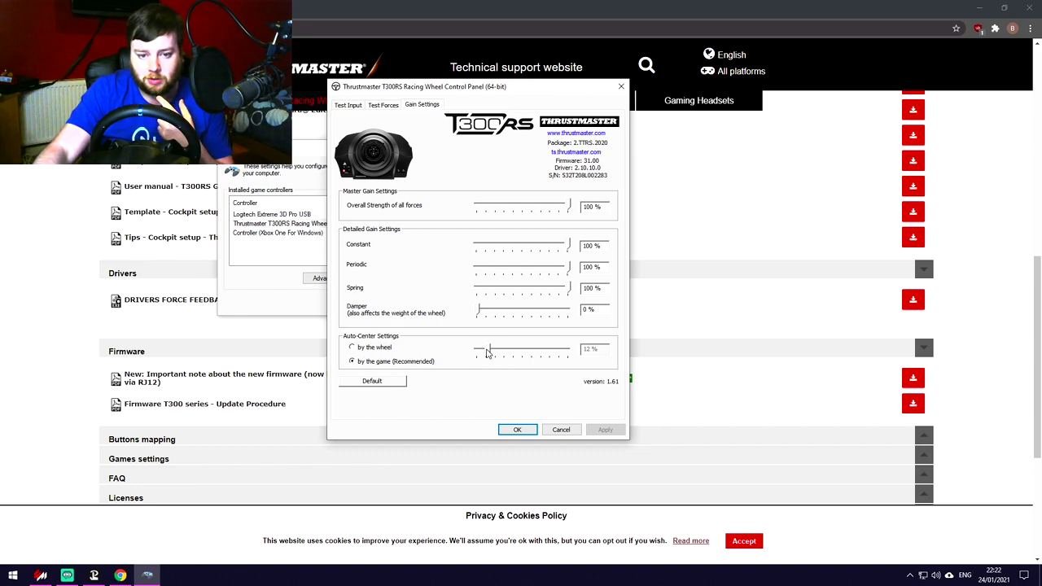
Close the T300RS control panel and Game Controllers with OK, then start a new Chrome tab
click(531, 435)
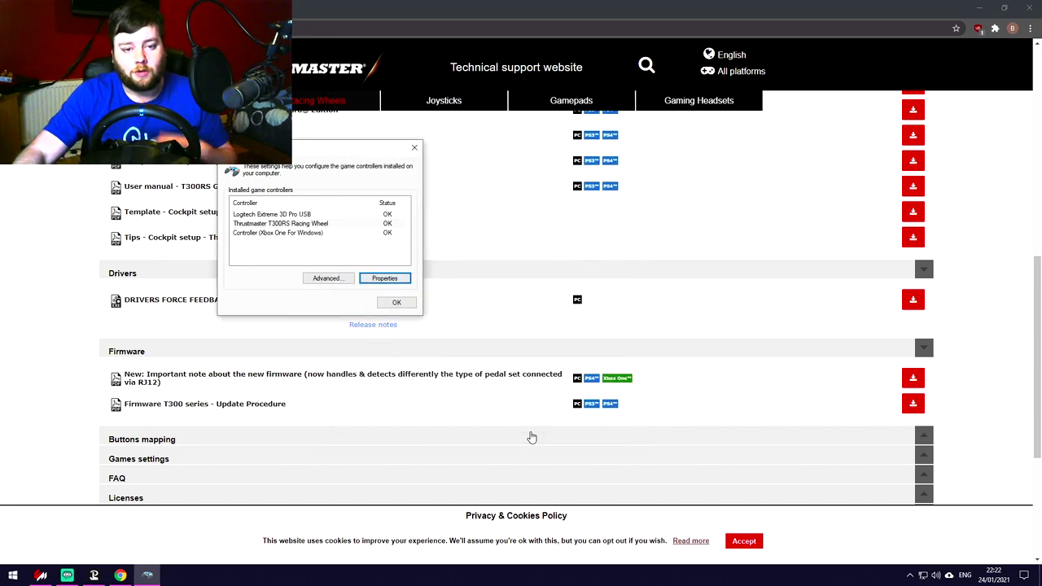
click(392, 303)
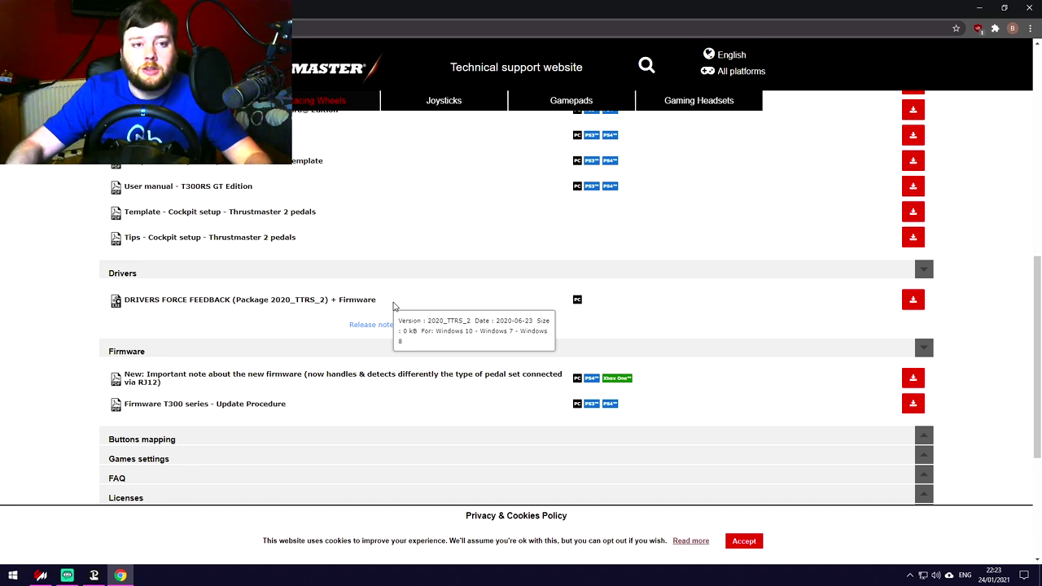
key(ctrl+t)
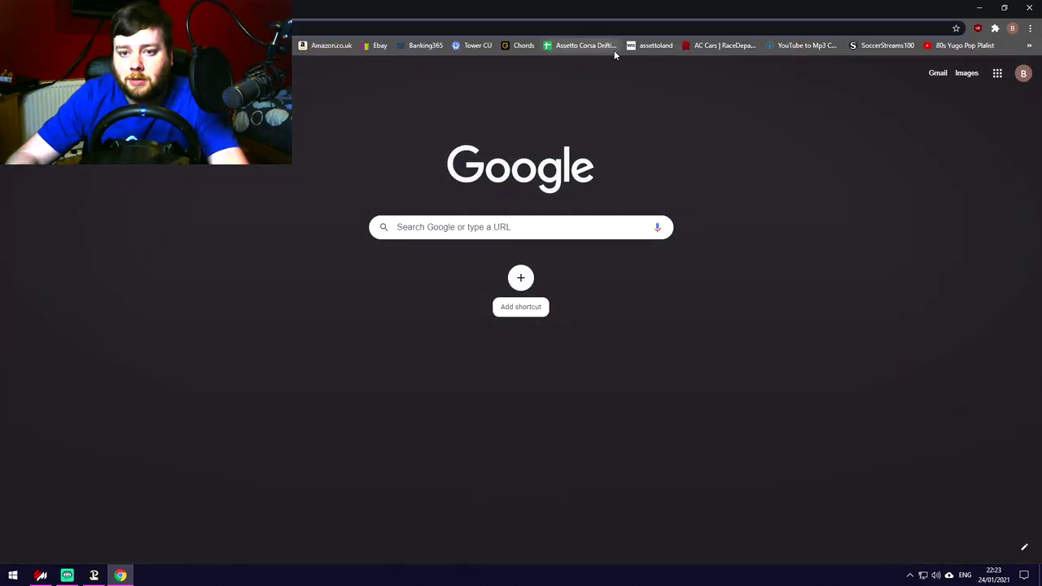
Open the AssettoLand bookmark and its cars page listing brands from Alpine to Volvo
click(647, 46)
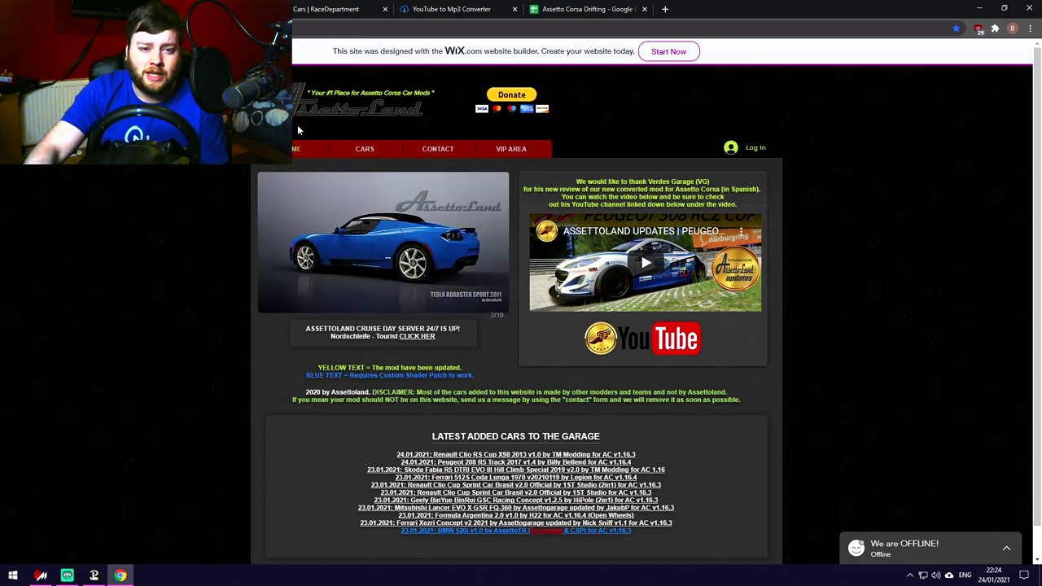
click(363, 153)
Browse Assettoland's Toyota car mods, return to the brand grid, and close the Assettoland tab
scroll(225, 277, down, 4)
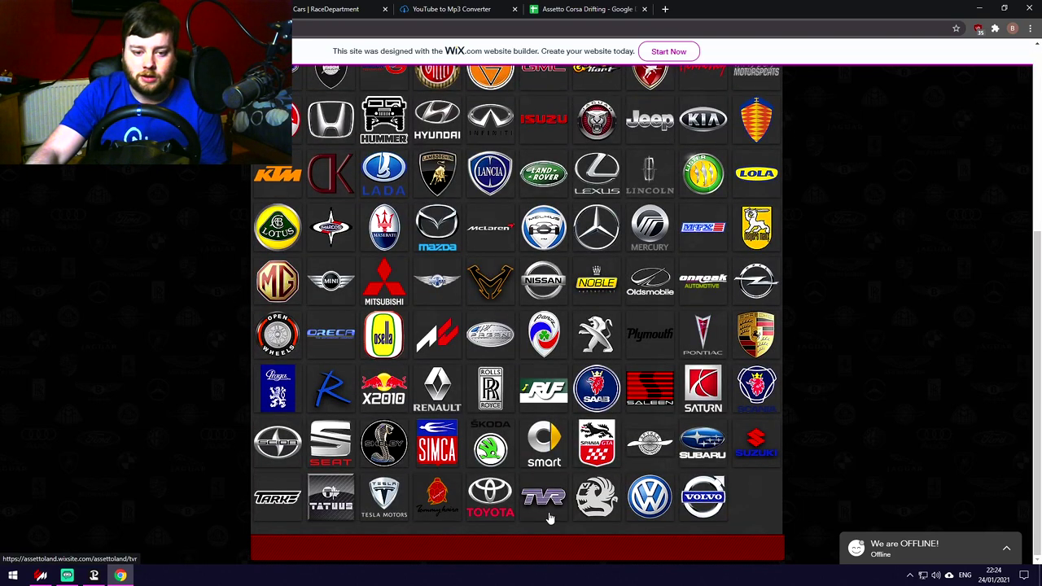
scroll(480, 480, up, 3)
scroll(485, 489, down, 3)
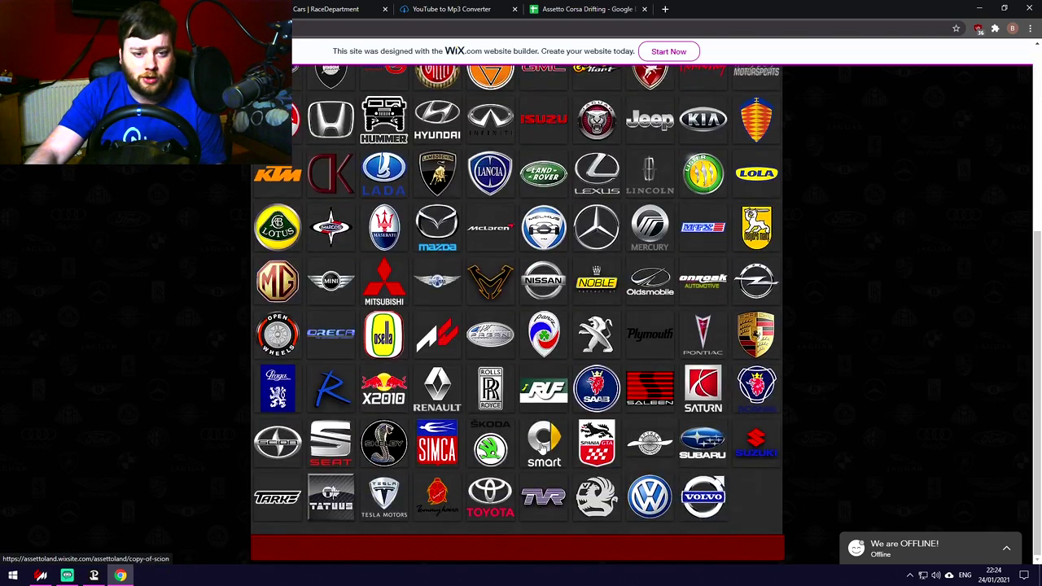
scroll(489, 522, up, 1)
click(490, 546)
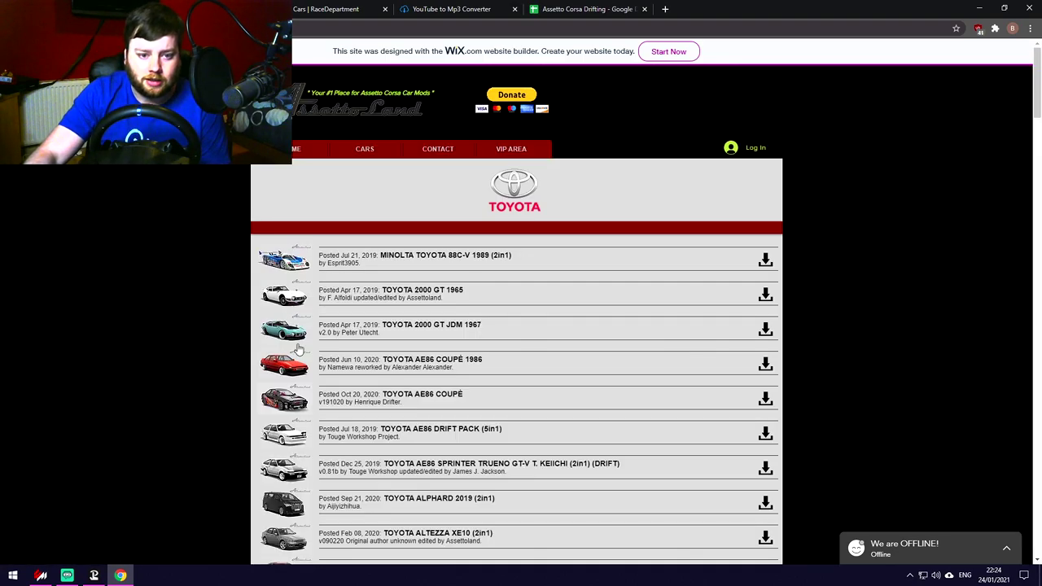
scroll(316, 342, down, 2)
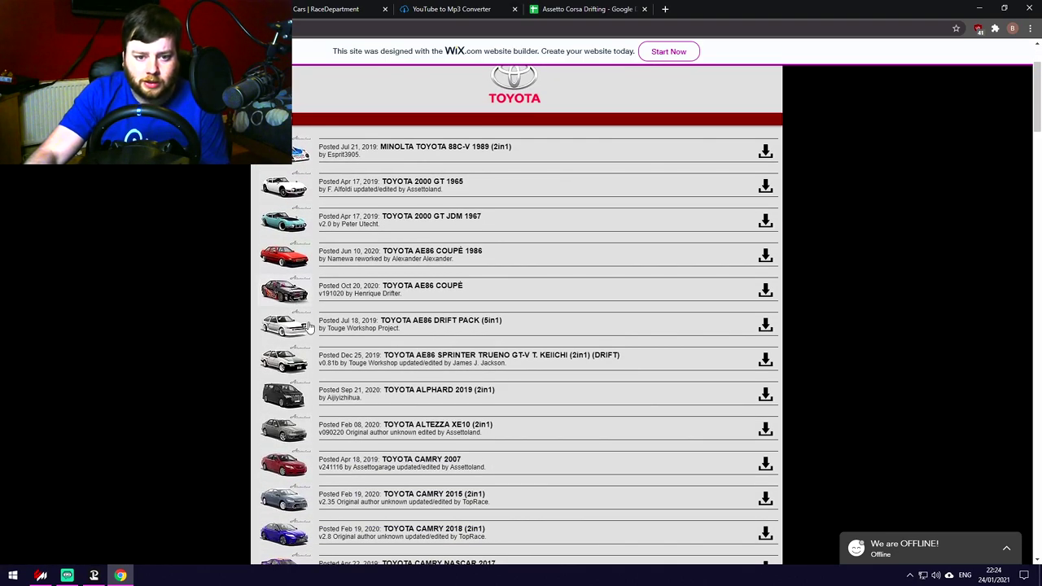
scroll(533, 349, down, 2)
click(241, 373)
scroll(422, 303, up, 3)
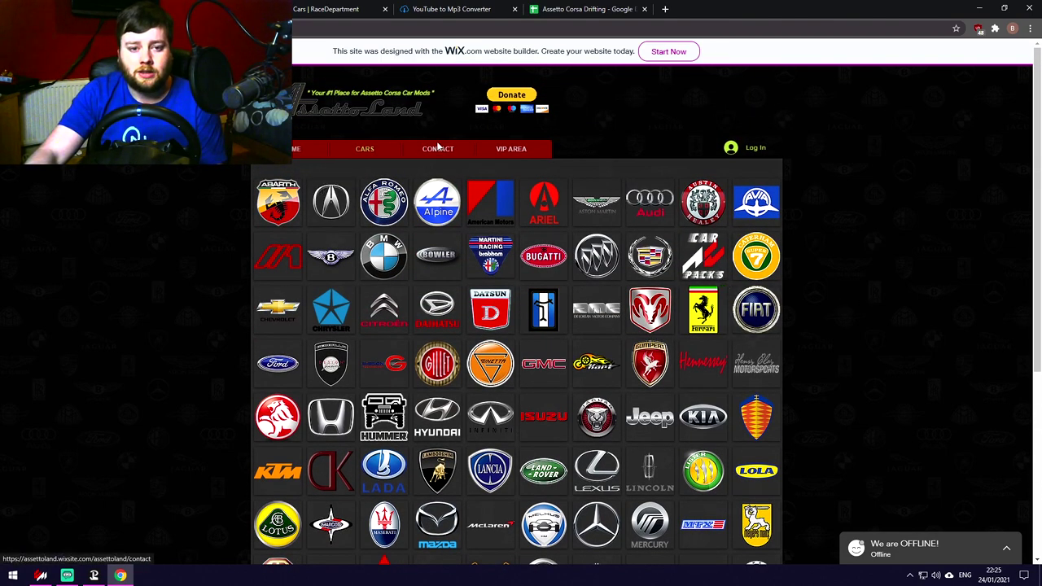
key(ctrl+w)
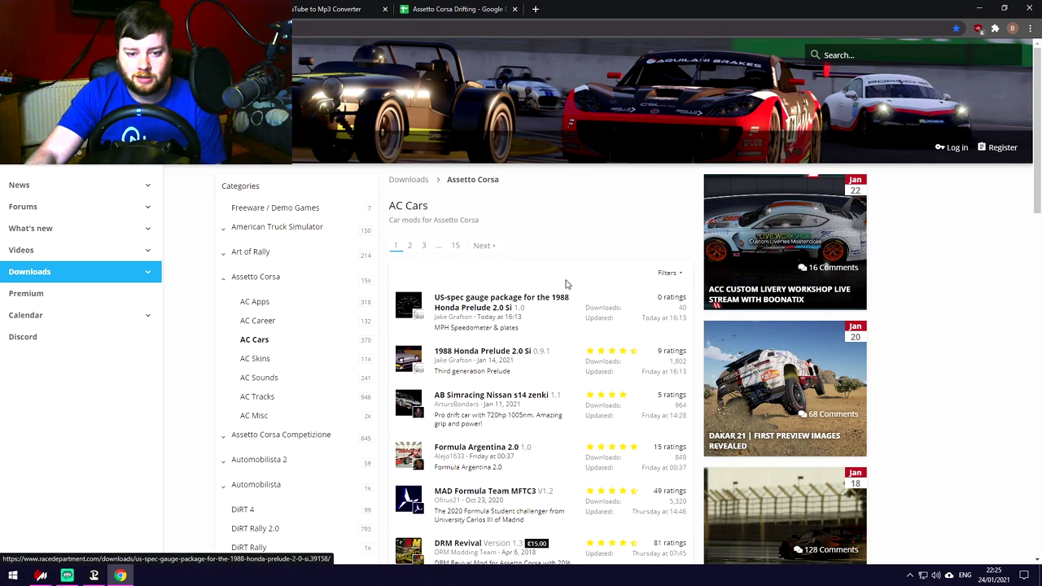
Show RaceDepartment's AC Tracks downloads
scroll(566, 282, down, 2)
scroll(607, 397, up, 2)
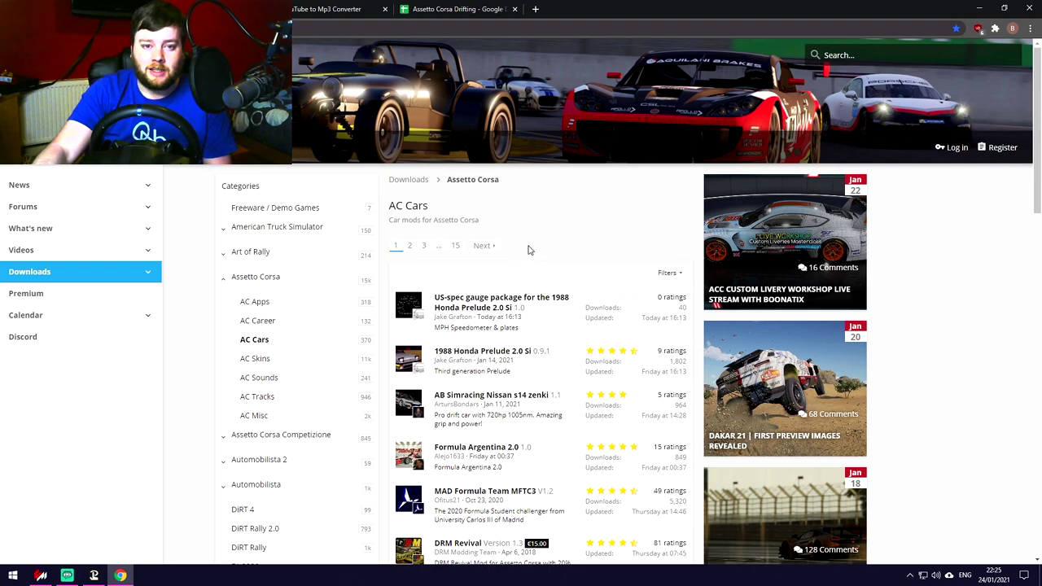
click(259, 398)
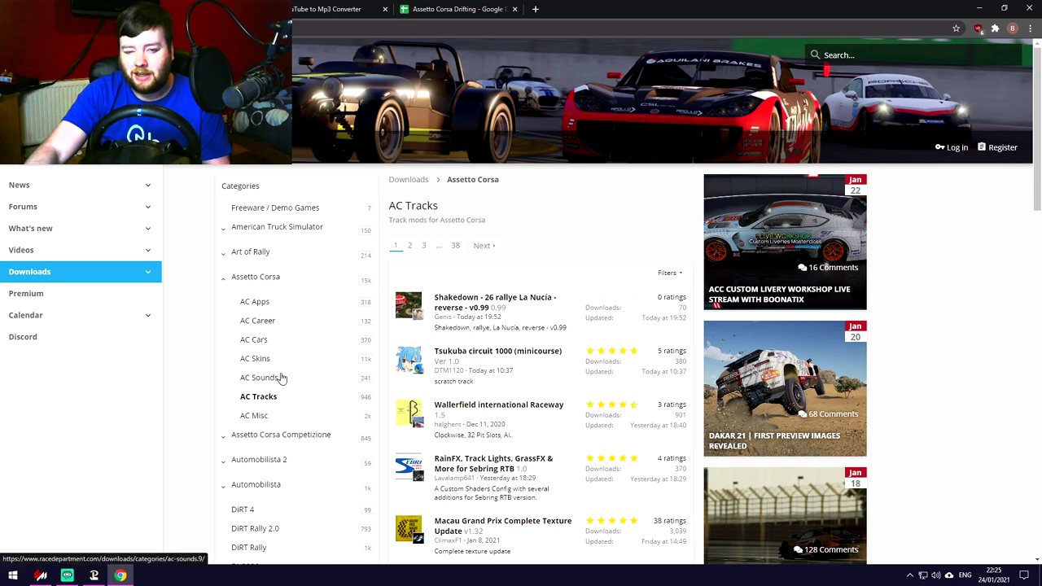
Browse the AC Misc downloads list, then close the RaceDepartment tab
click(253, 417)
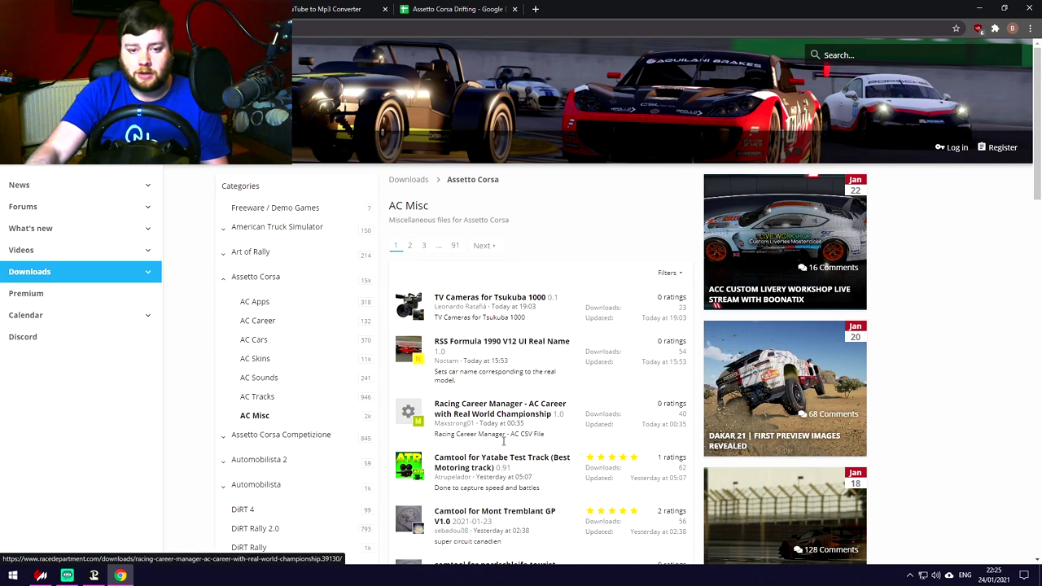
scroll(503, 436, down, 4)
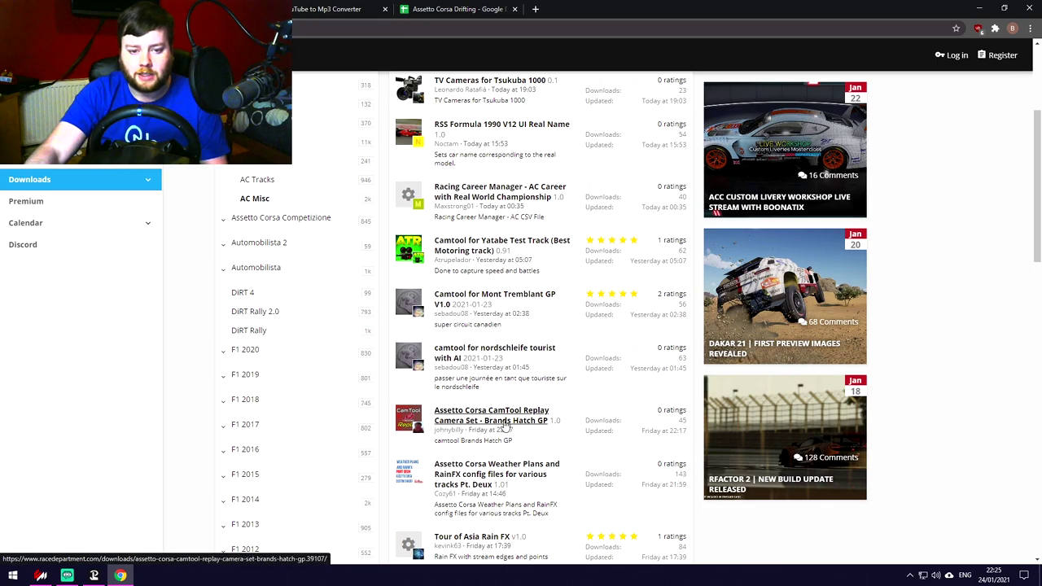
scroll(509, 419, down, 5)
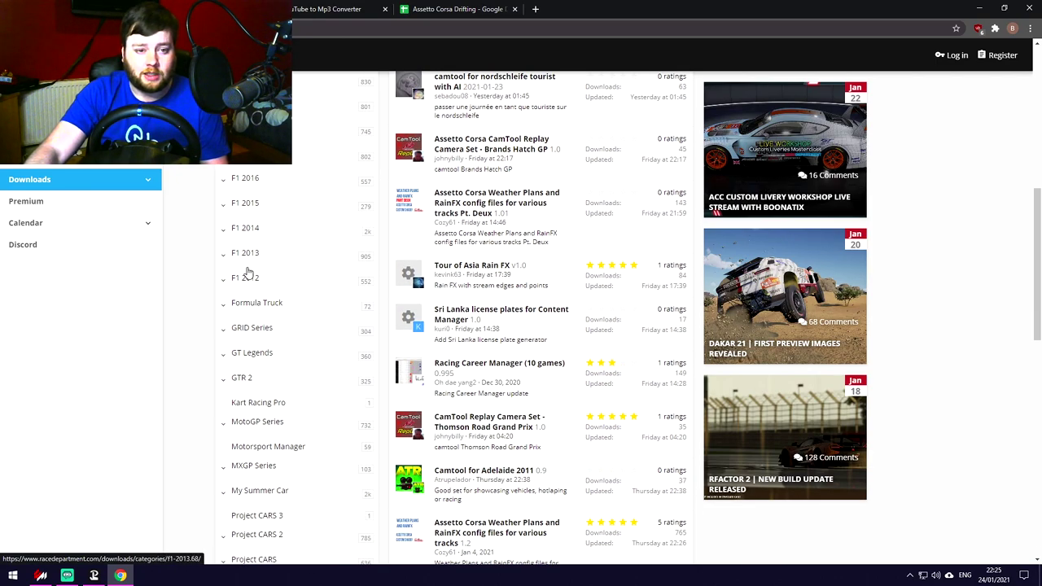
scroll(295, 318, up, 10)
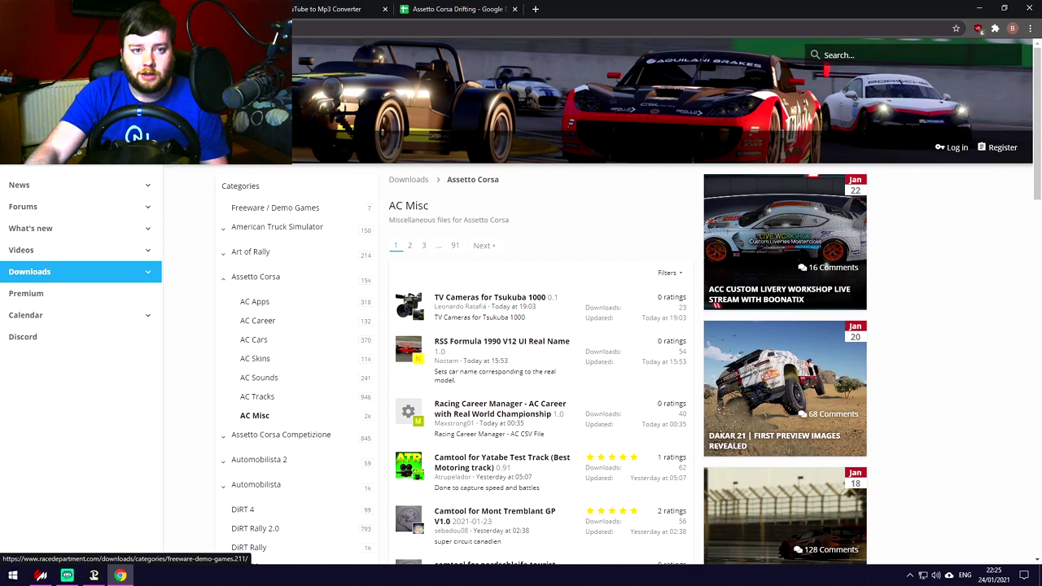
key(ctrl+w)
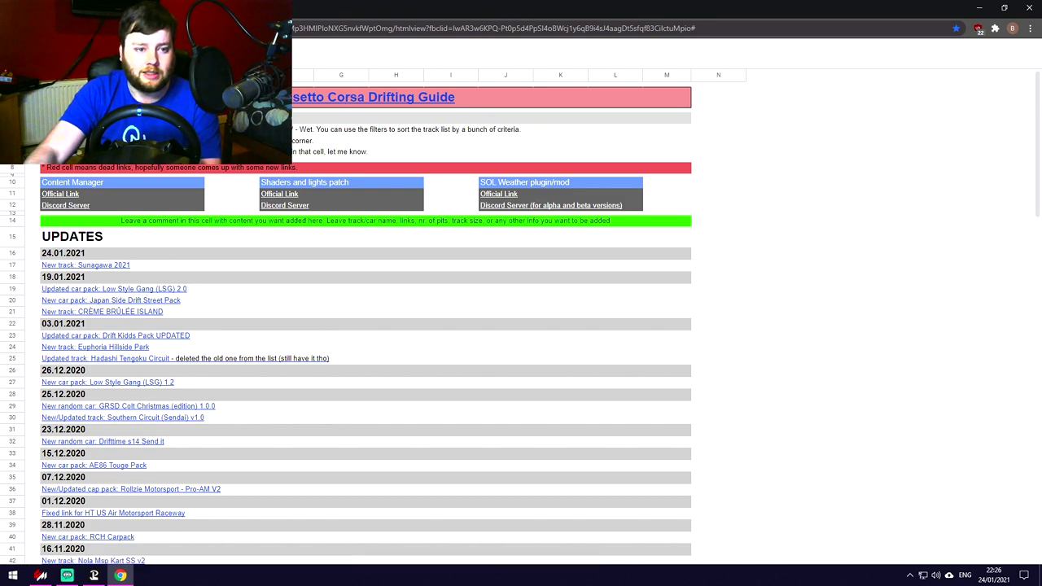
Open the Sunagawa update entry, close the duplicate guide, and switch to the track list sheet
click(63, 270)
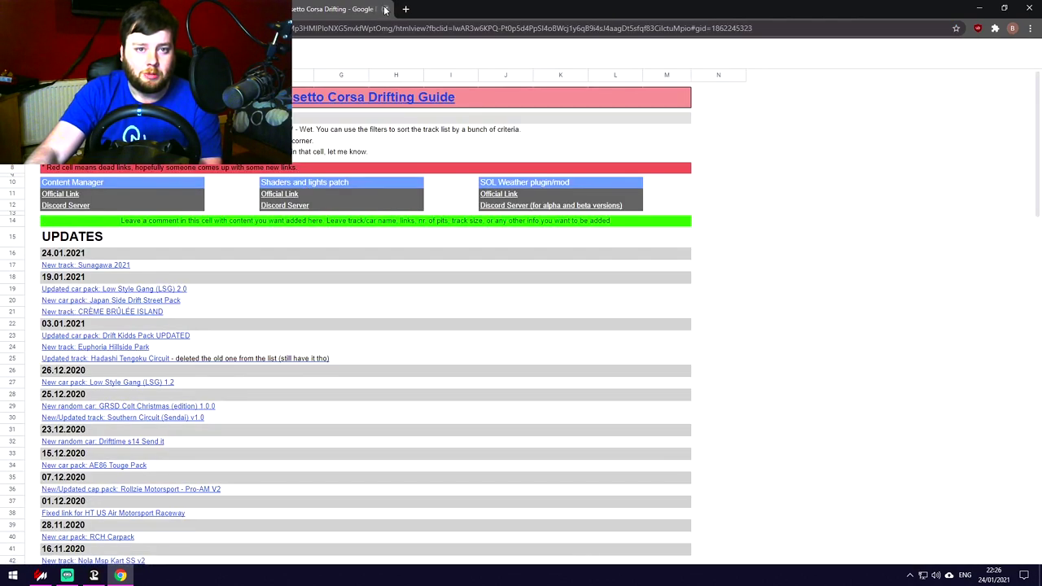
click(385, 9)
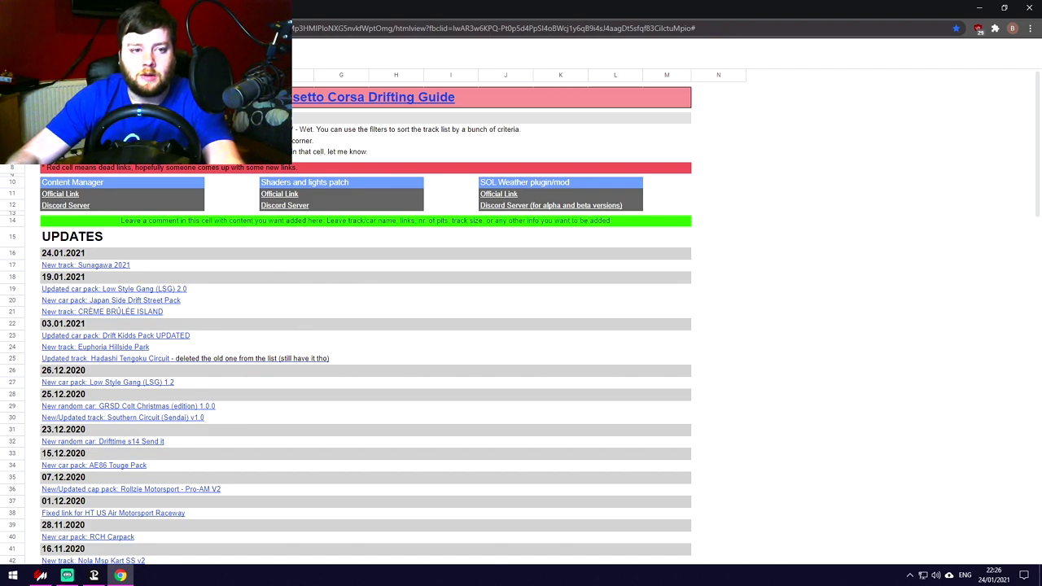
click(49, 54)
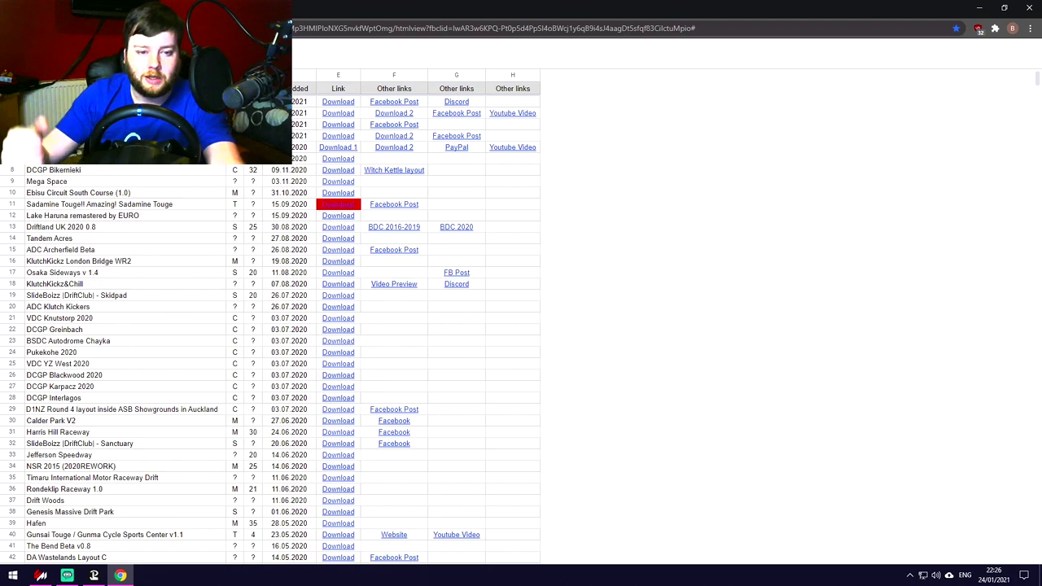
scroll(96, 312, down, 20)
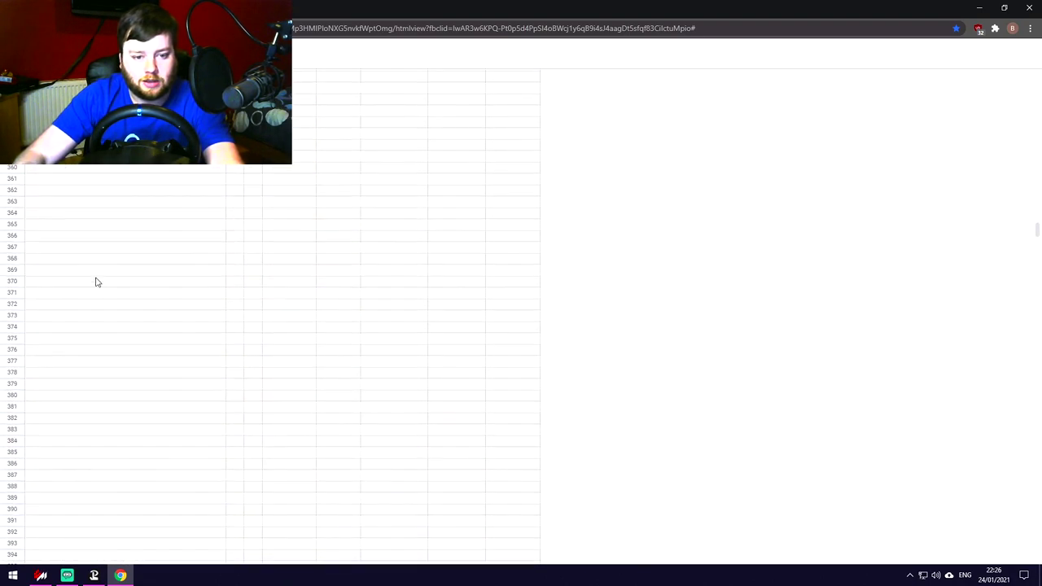
scroll(114, 311, up, 5)
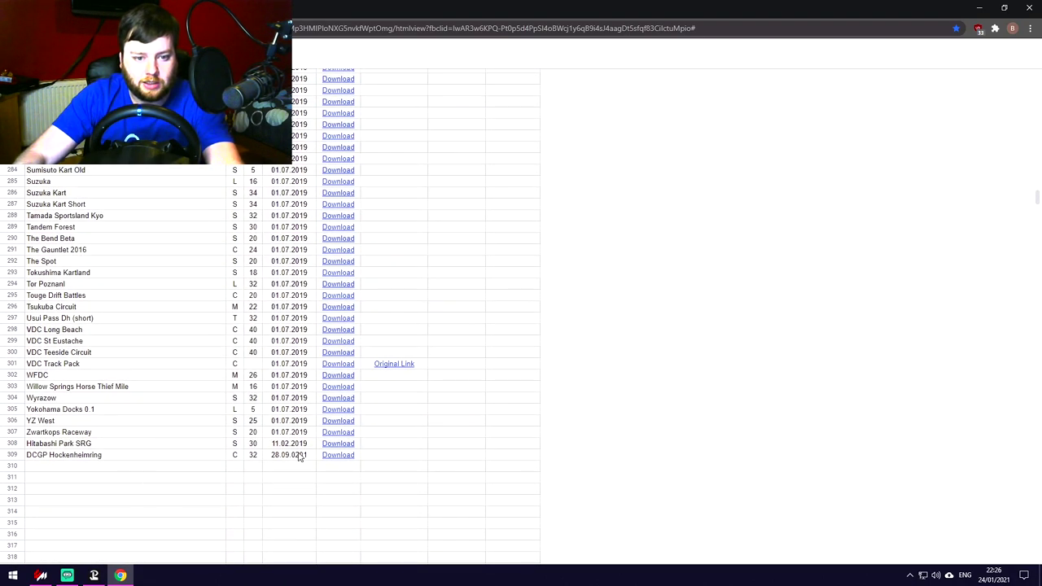
scroll(50, 453, up, 20)
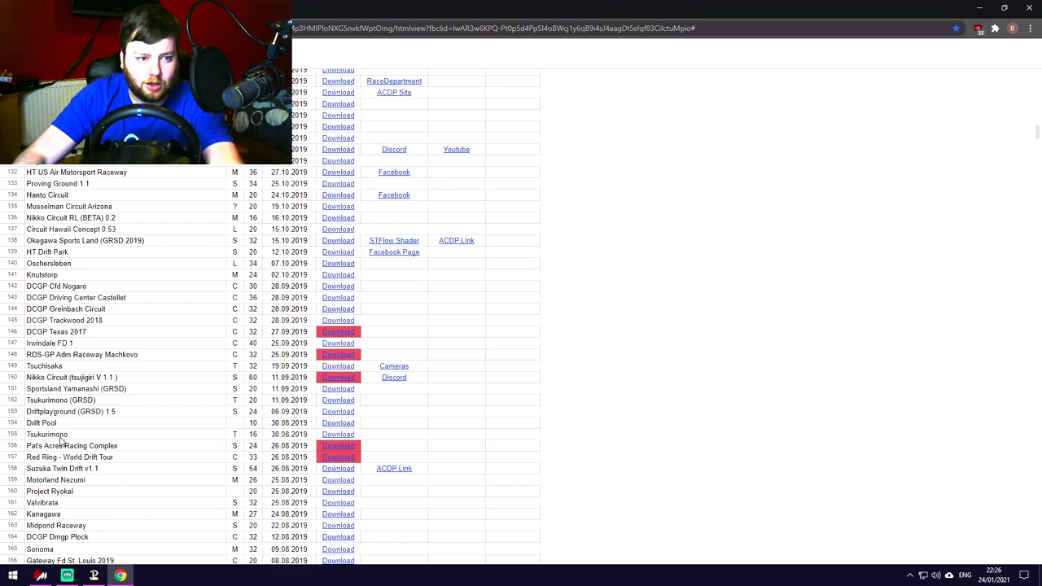
scroll(50, 453, up, 1)
scroll(50, 453, down, 3)
Search the track list for 'meih' to find Meihan 2020 v1.1 and Meihan Sportsland 2019
key(ctrl+f)
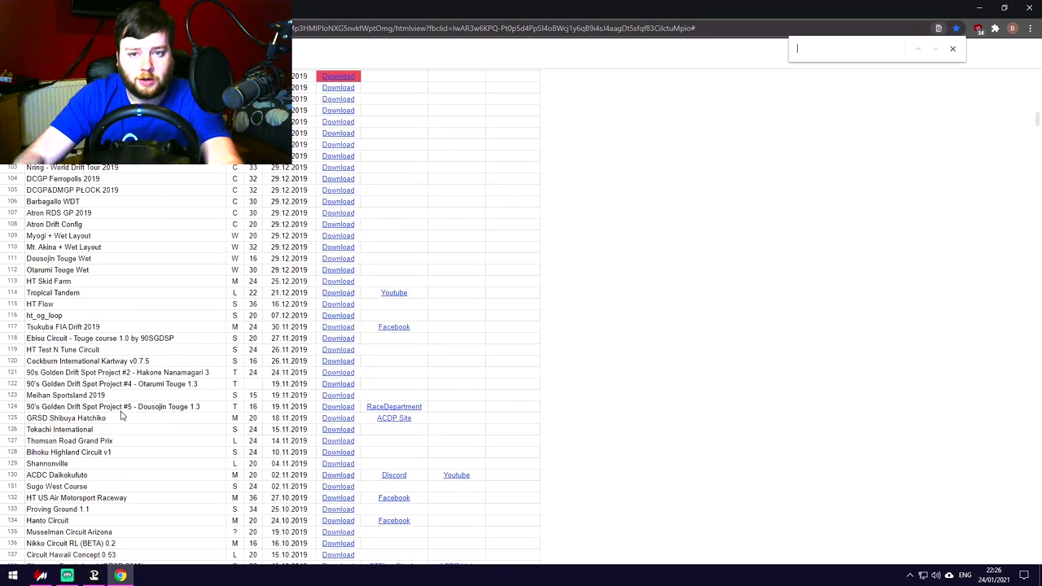
text(meih)
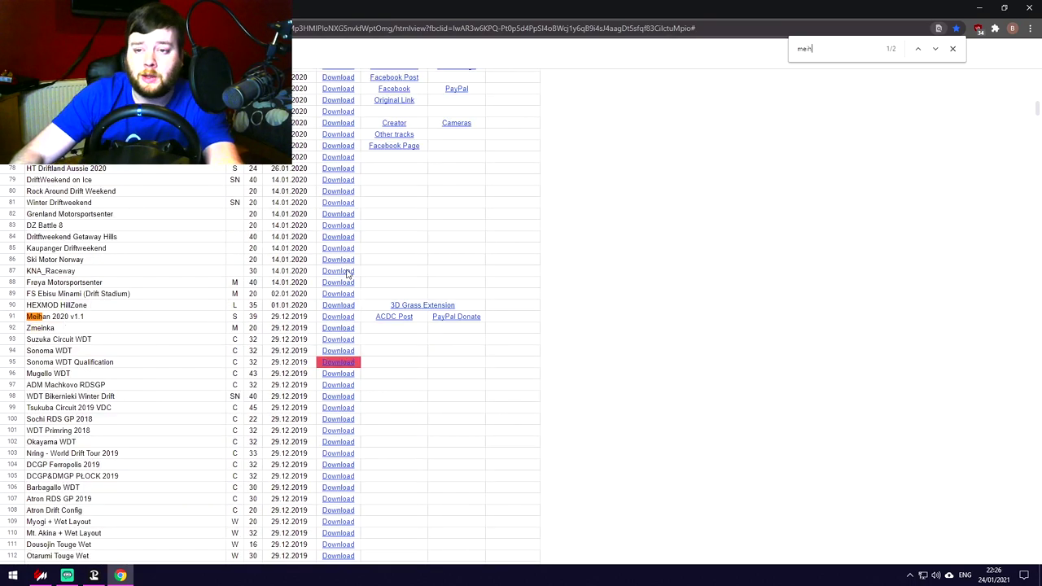
click(937, 50)
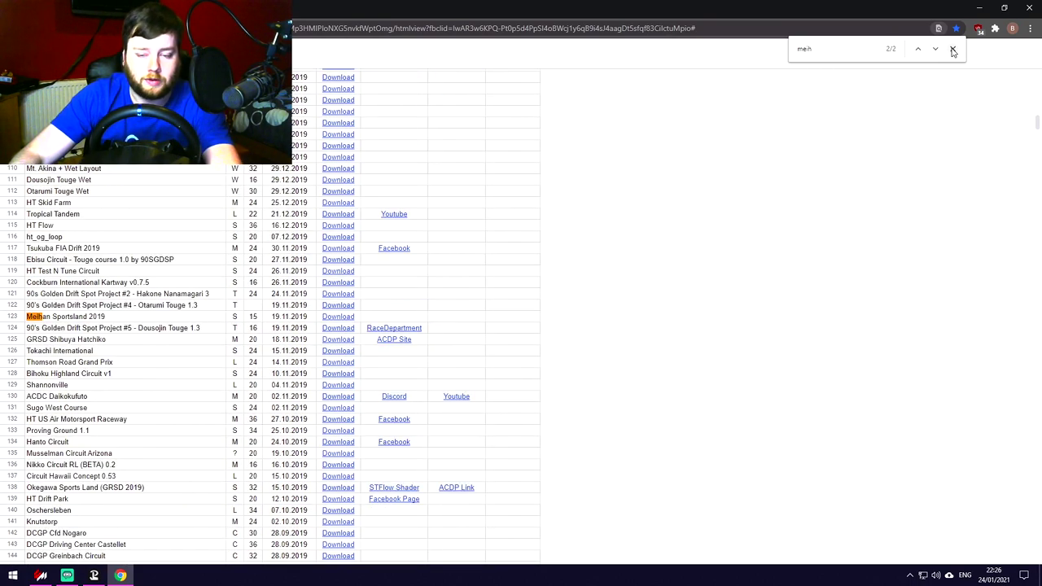
click(953, 48)
scroll(413, 271, up, 1)
scroll(413, 271, up, 10)
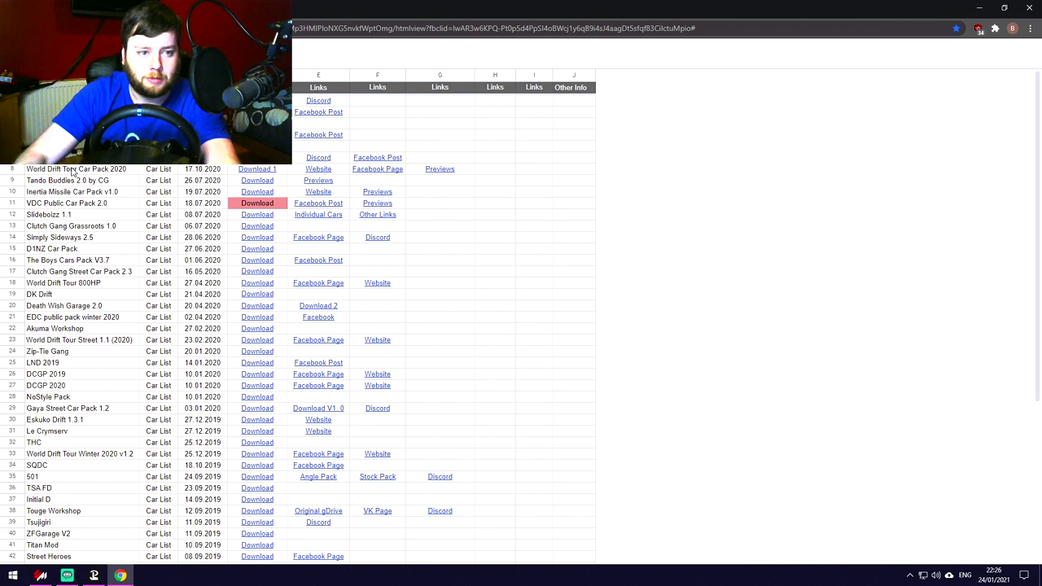
key(ctrl+f)
text(world dr)
click(936, 49)
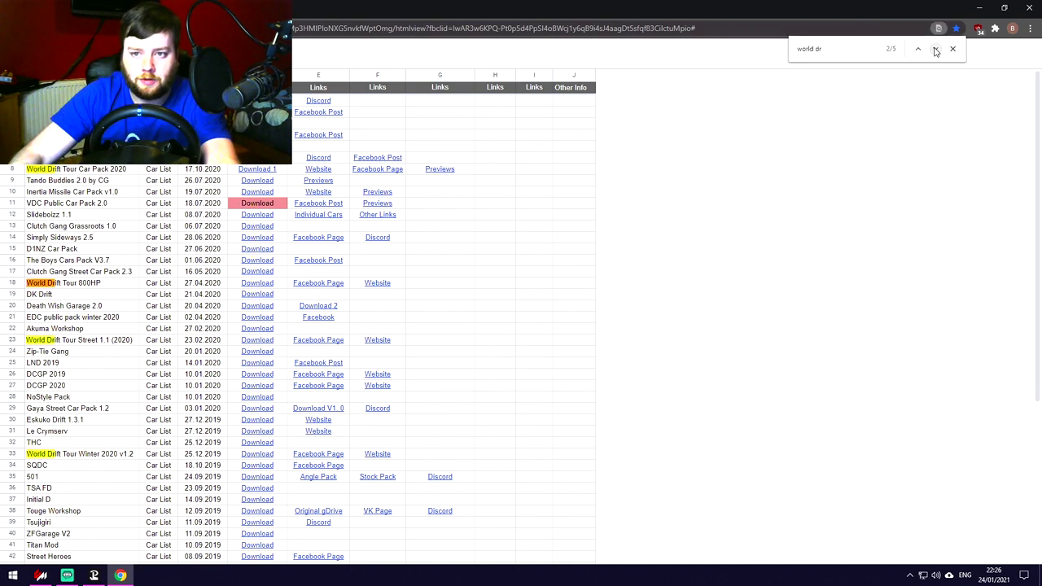
click(936, 51)
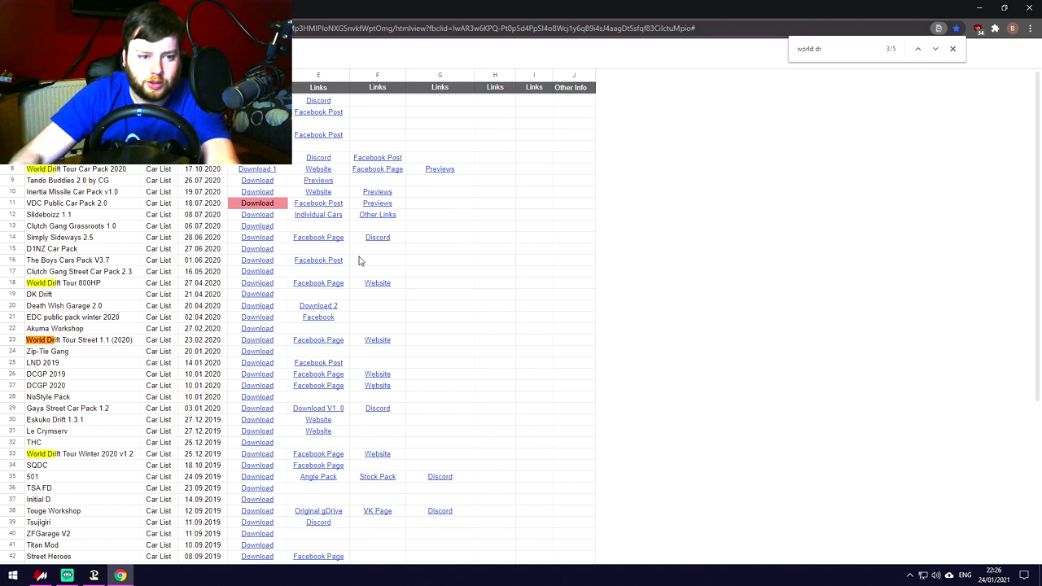
drag(30, 343, 138, 342)
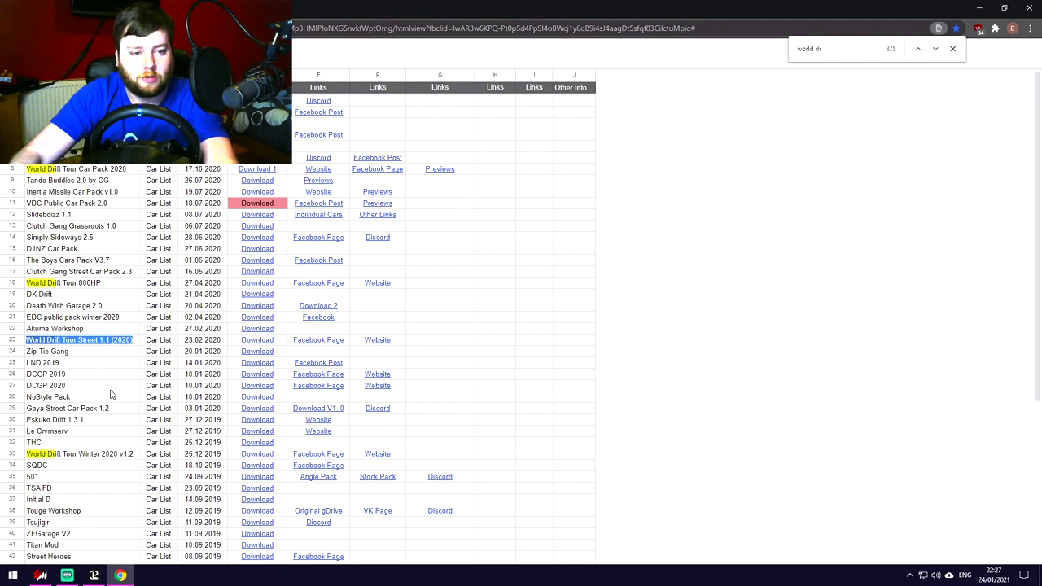
click(80, 347)
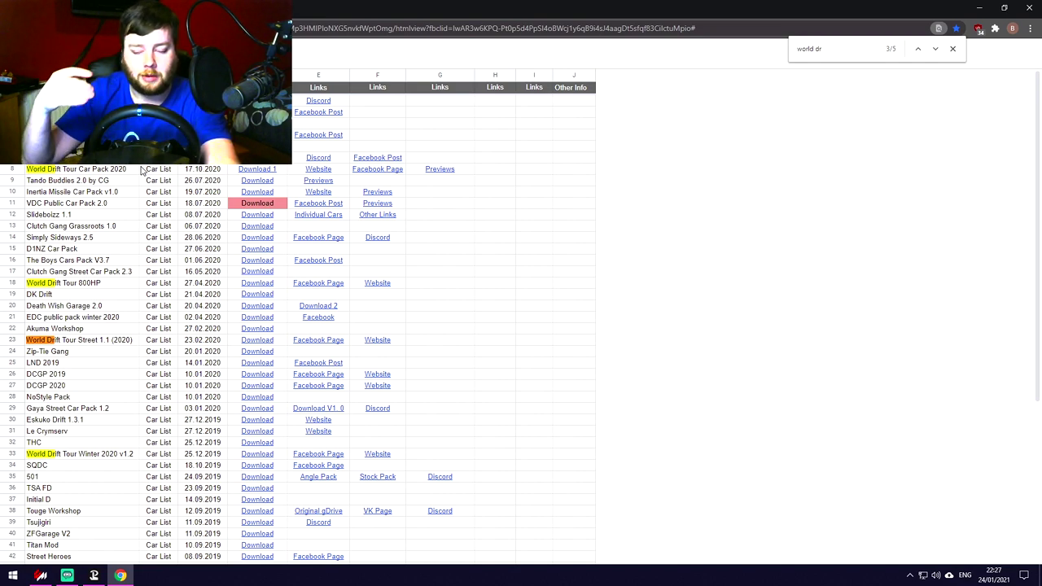
click(953, 48)
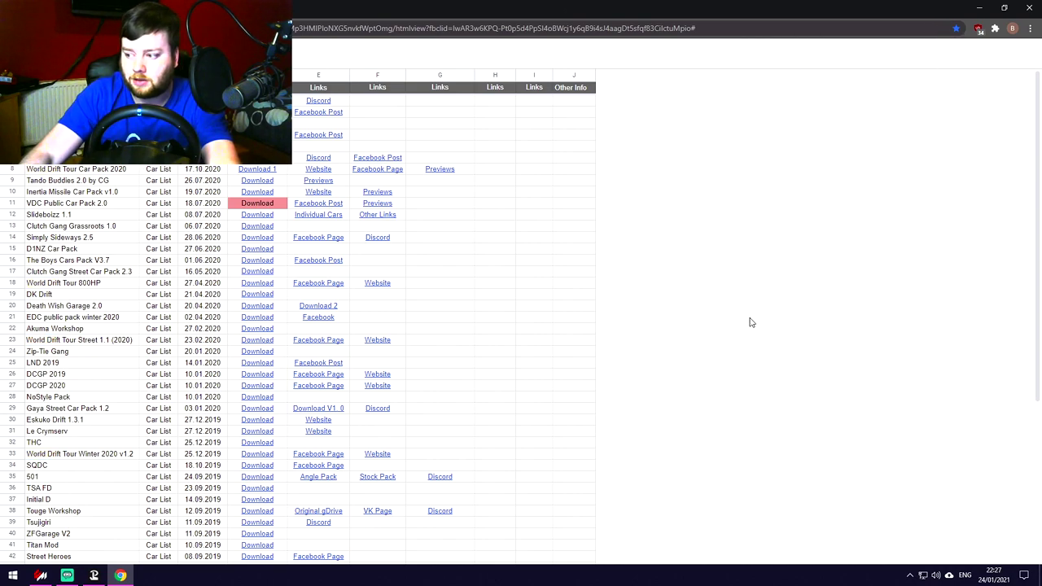
Switch to the individual cars sheet and scroll through its car entries
click(122, 51)
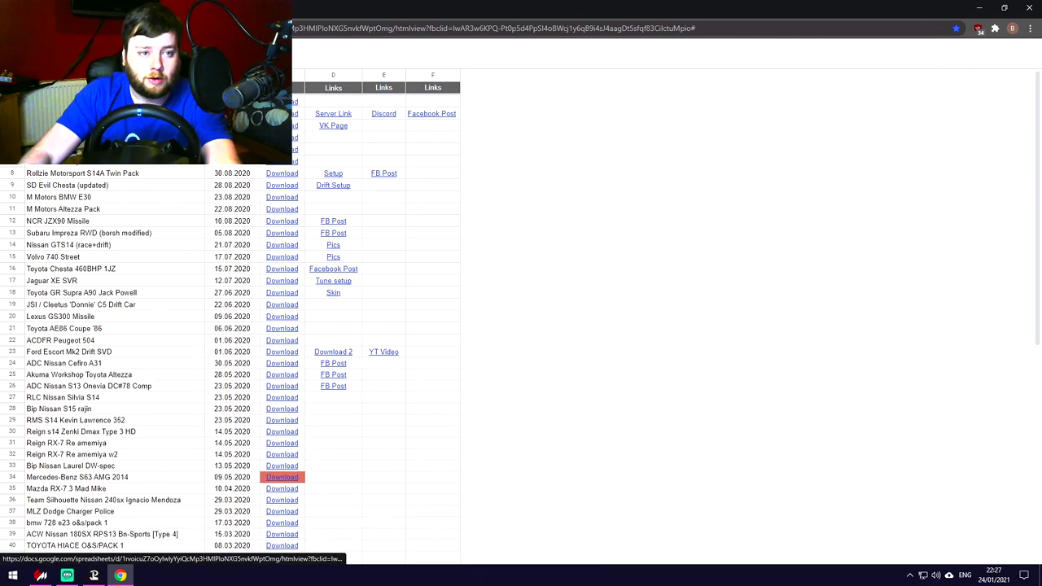
scroll(93, 305, down, 5)
scroll(94, 307, down, 1)
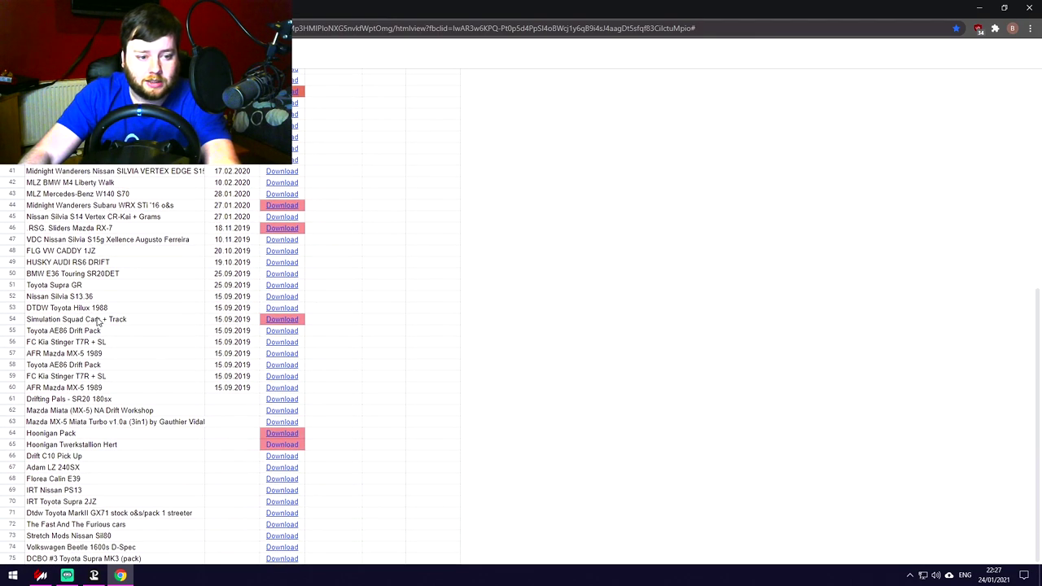
scroll(92, 415, up, 5)
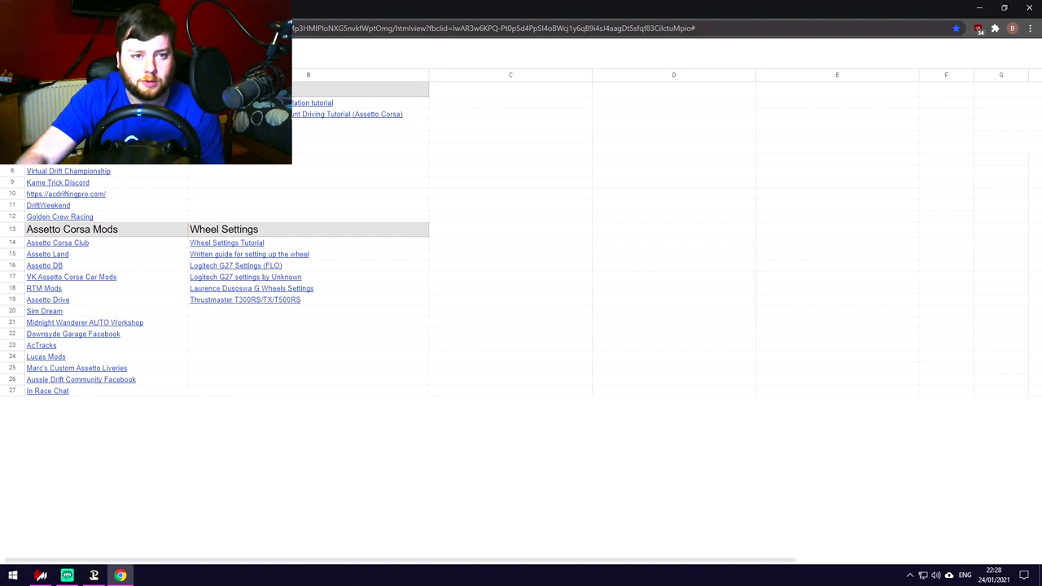
Switch to the Assetto Corsa Drifting Guide sheet
click(82, 50)
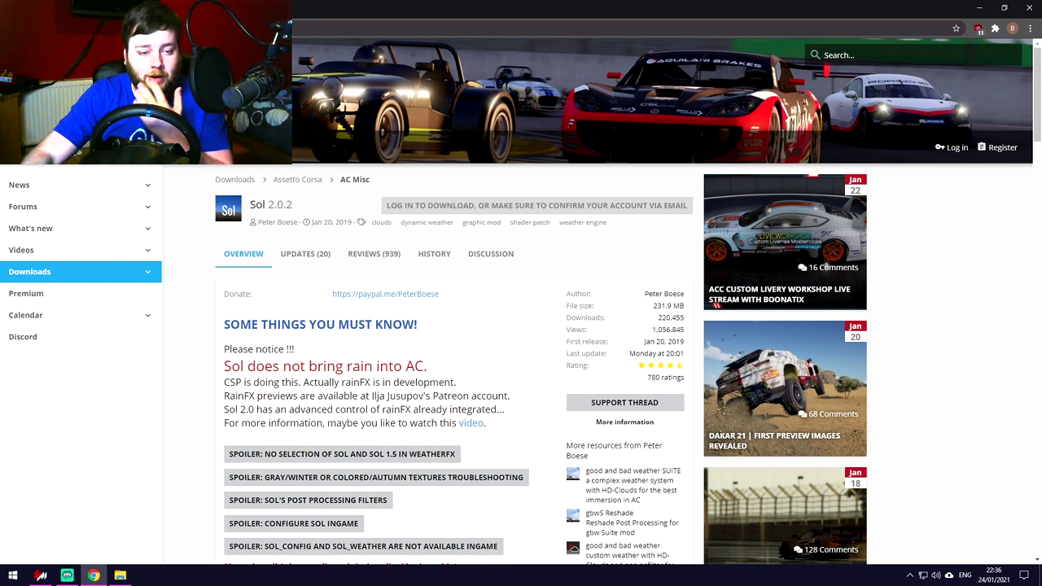
Switch to the Custom Shaders Patch page in Chrome and scroll through it
key(ctrl+Tab)
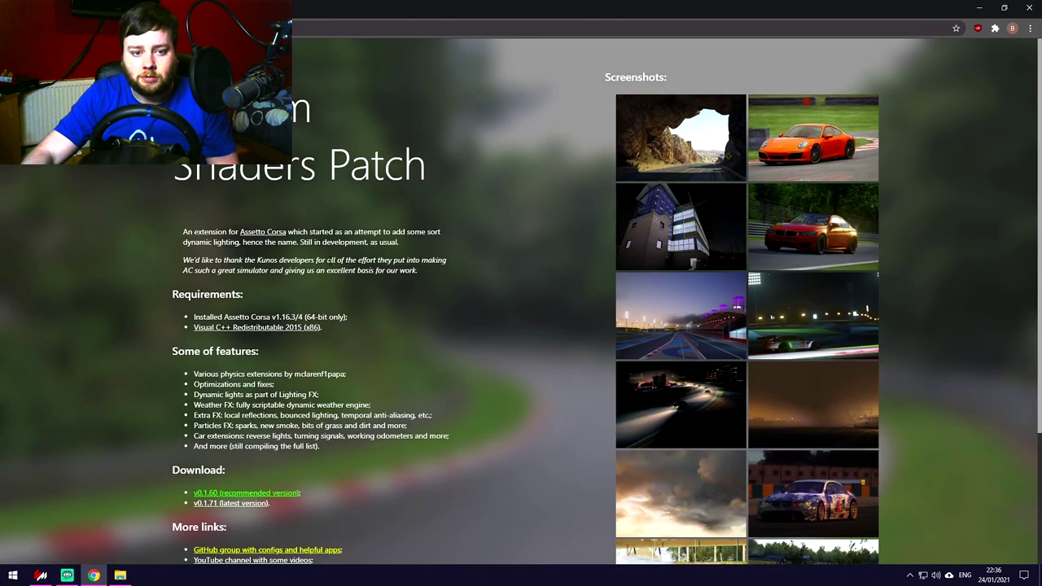
scroll(338, 244, down, 2)
scroll(170, 396, up, 2)
scroll(169, 395, down, 3)
scroll(97, 356, up, 3)
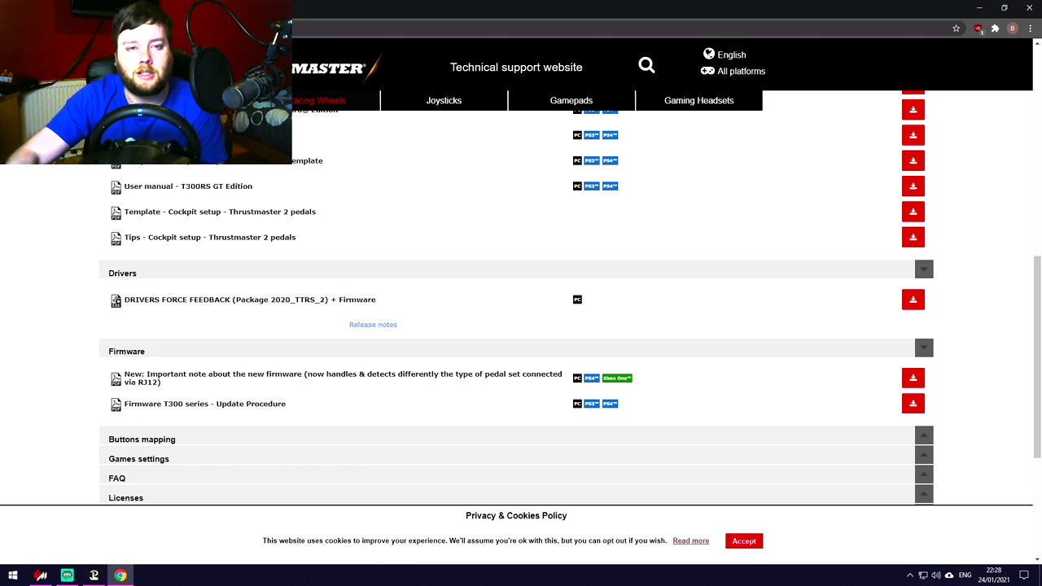
Bring Content Manager's Quick Drive page back to the front from the taskbar
mouse_move(42, 577)
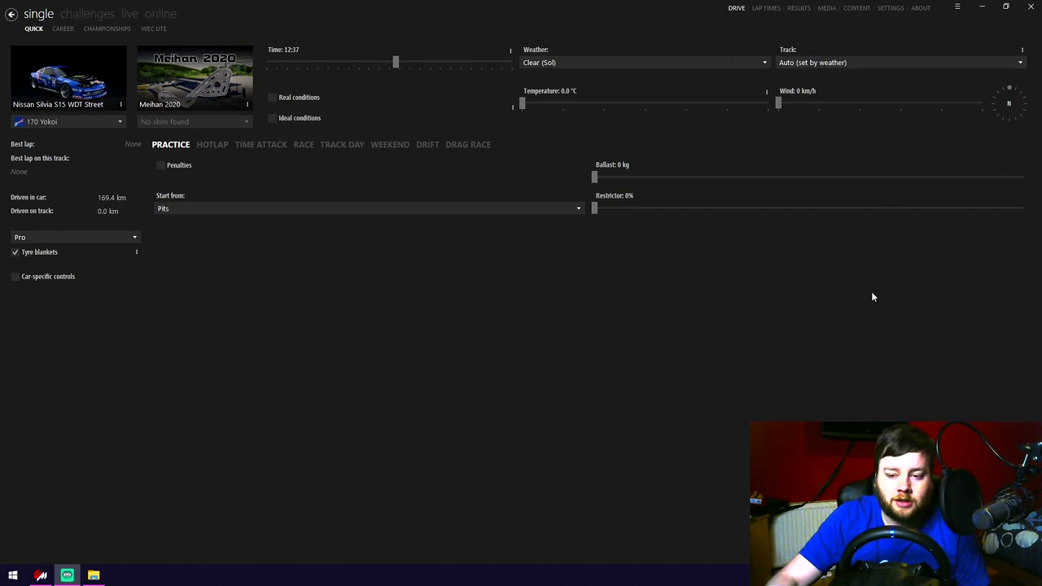
click(64, 85)
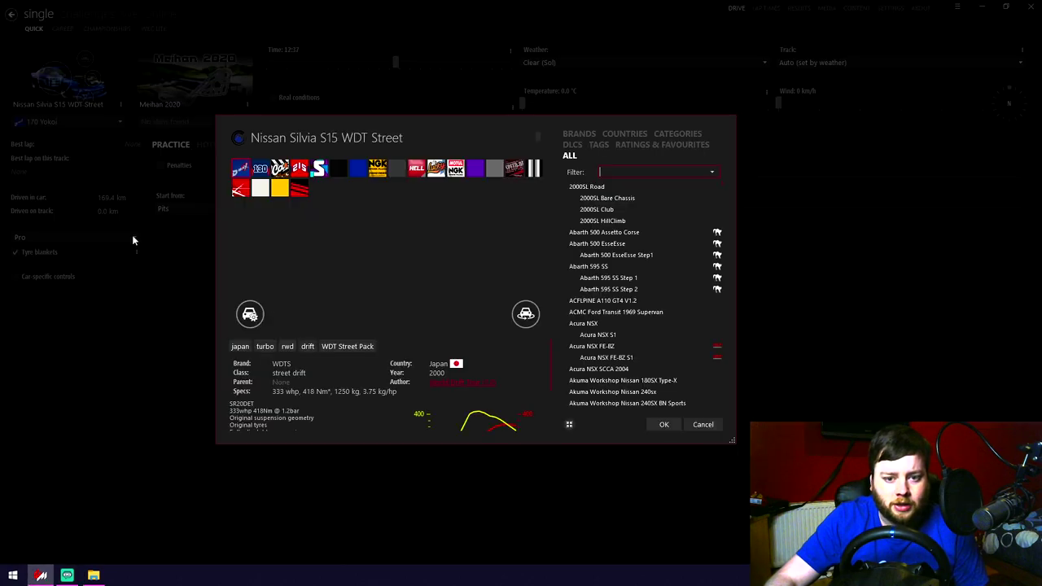
click(718, 429)
click(182, 77)
scroll(654, 260, down, 10)
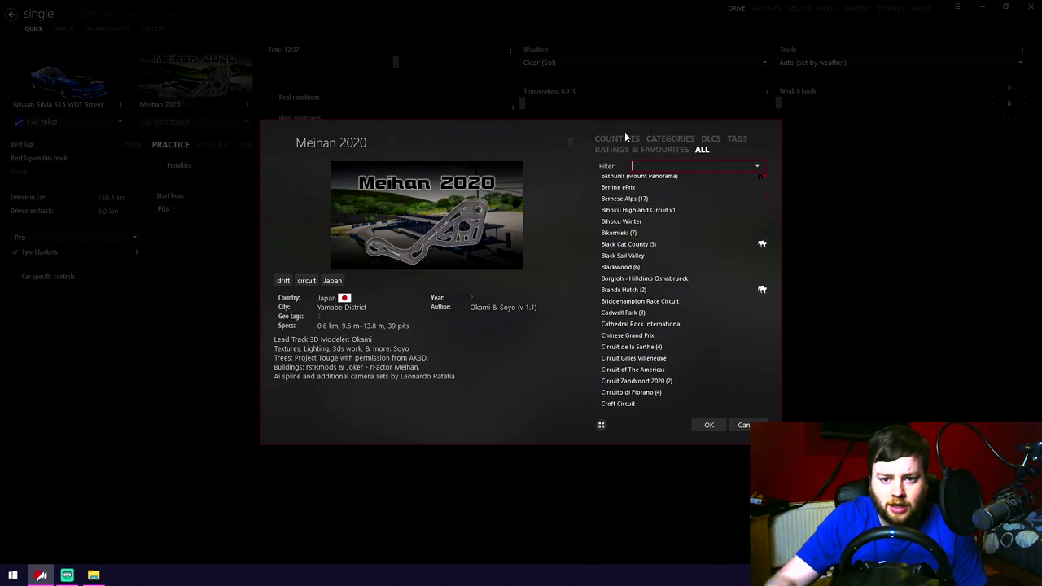
click(742, 425)
click(57, 85)
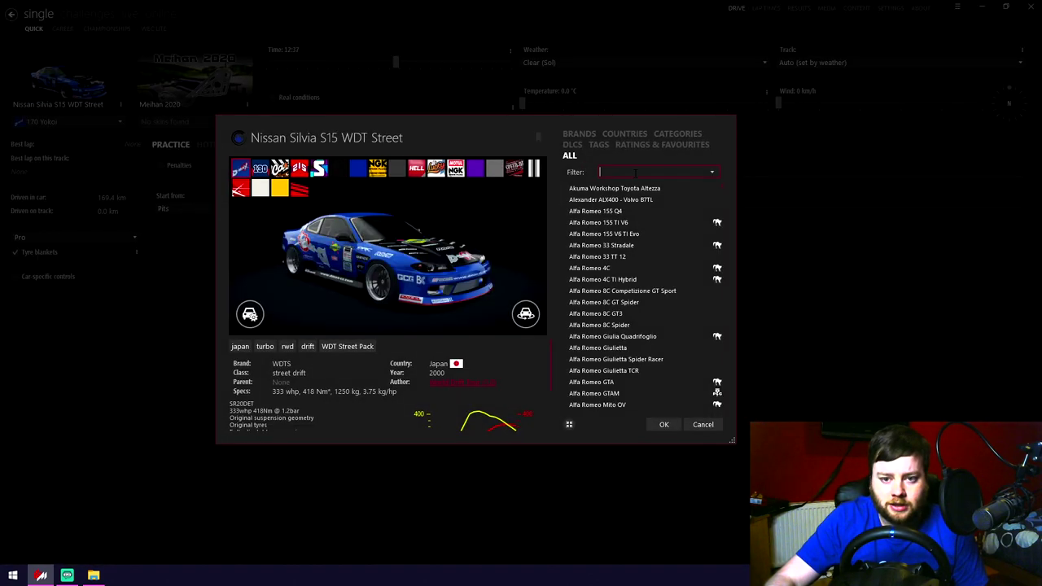
click(713, 432)
click(65, 121)
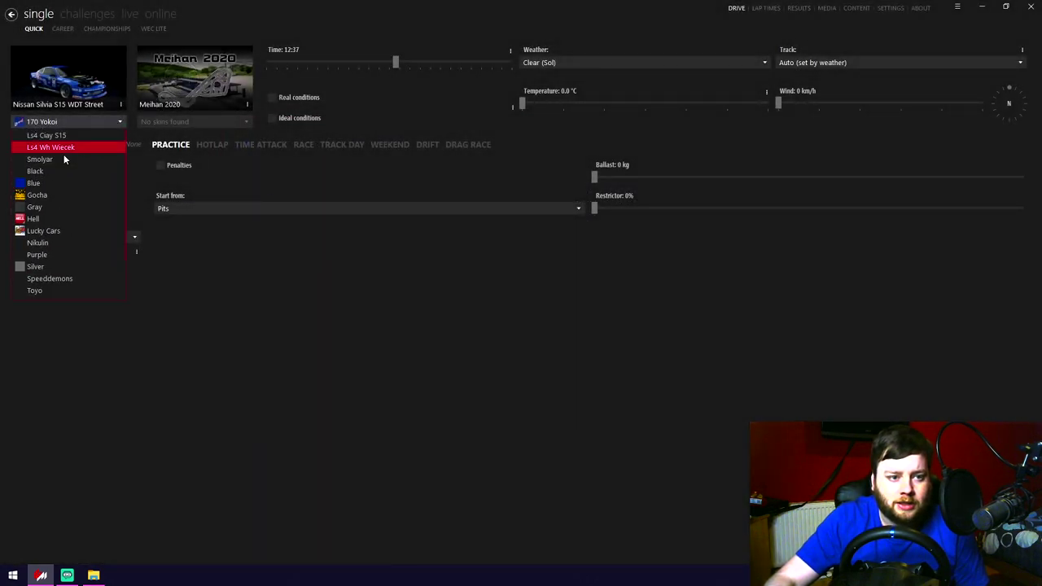
click(252, 293)
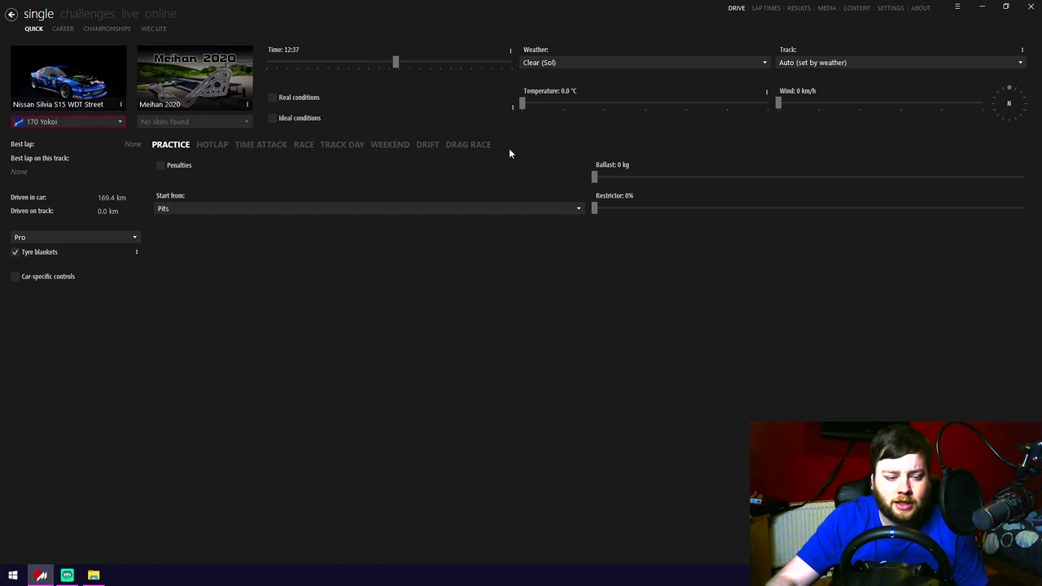
Check the driving assists and keep the starting position in the pits
click(73, 237)
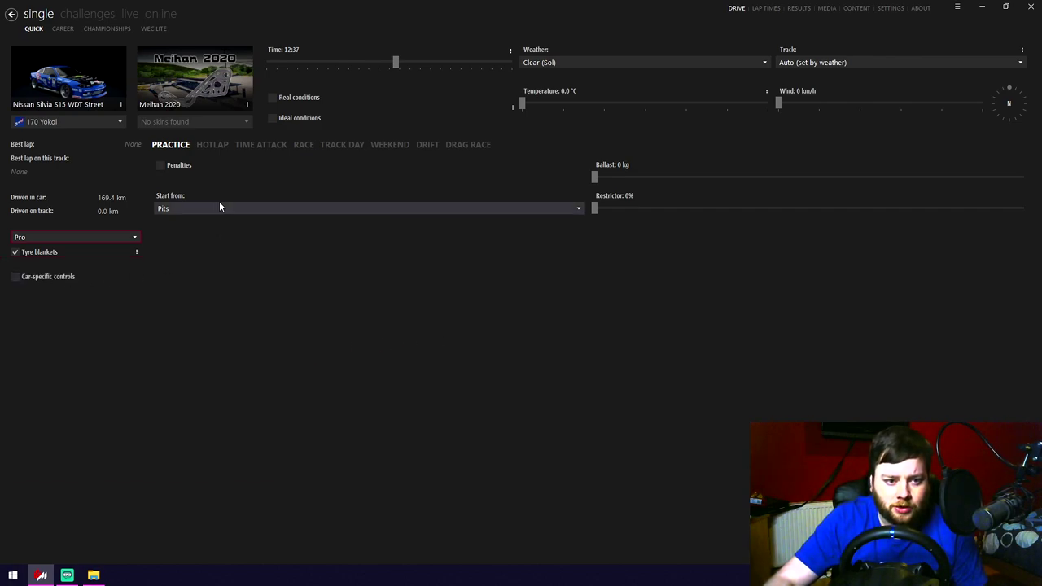
click(308, 206)
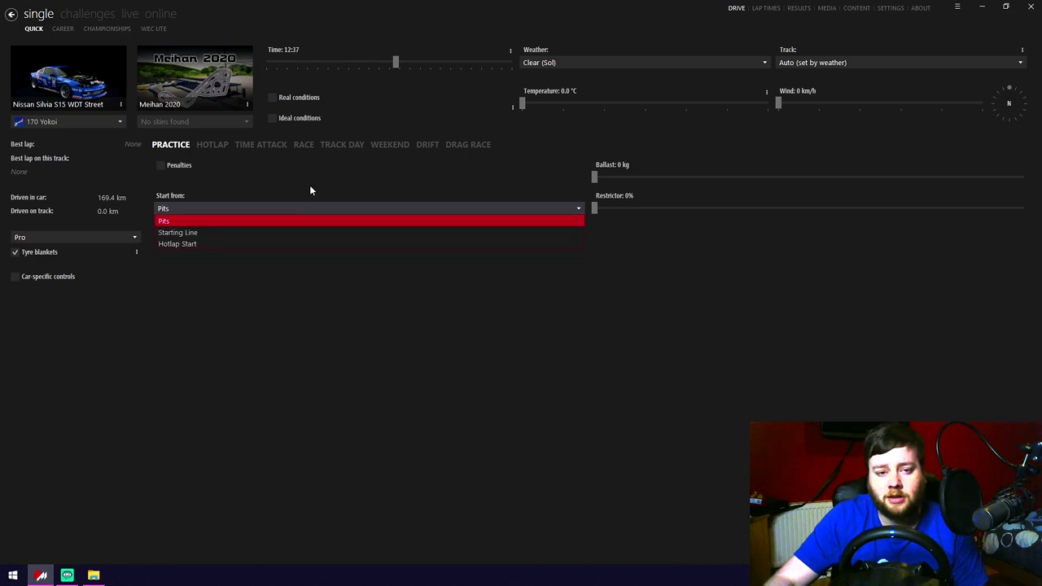
click(309, 185)
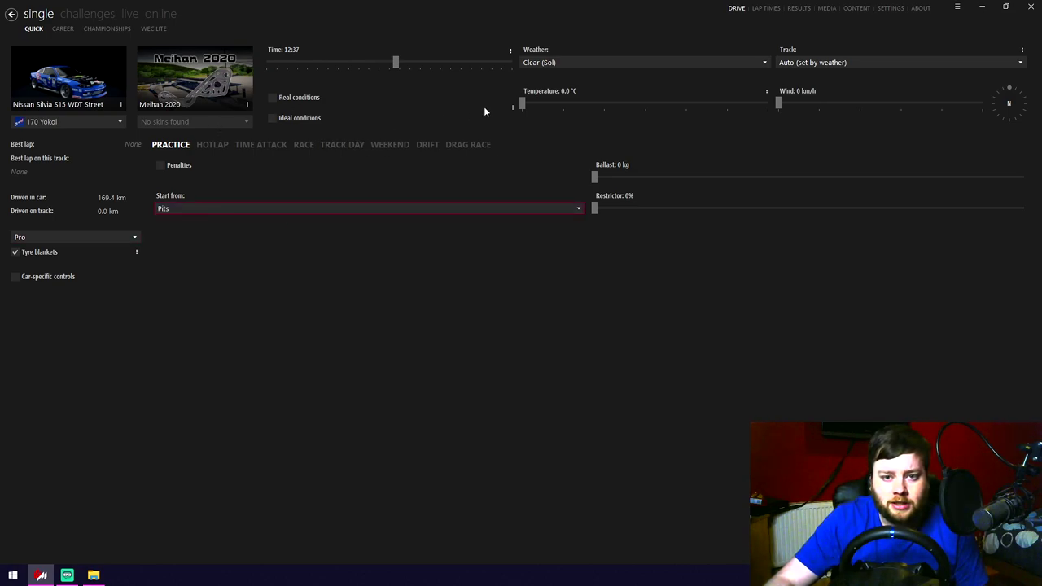
Set weather to Clear (Sol), track condition to Optimum, and temperature to about 13.7 °C
mouse_move(595, 63)
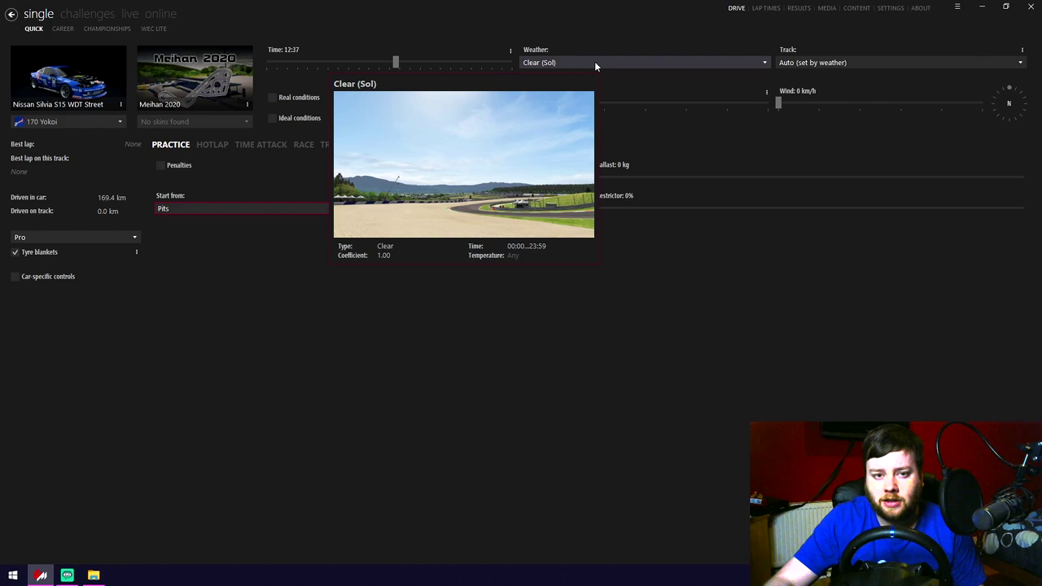
click(637, 63)
mouse_move(575, 111)
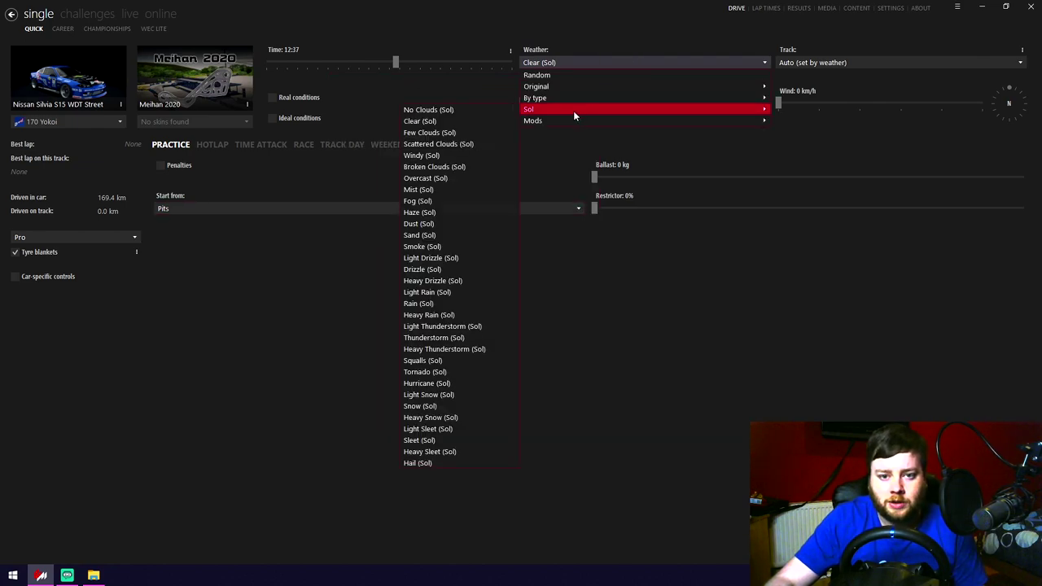
click(458, 120)
click(829, 62)
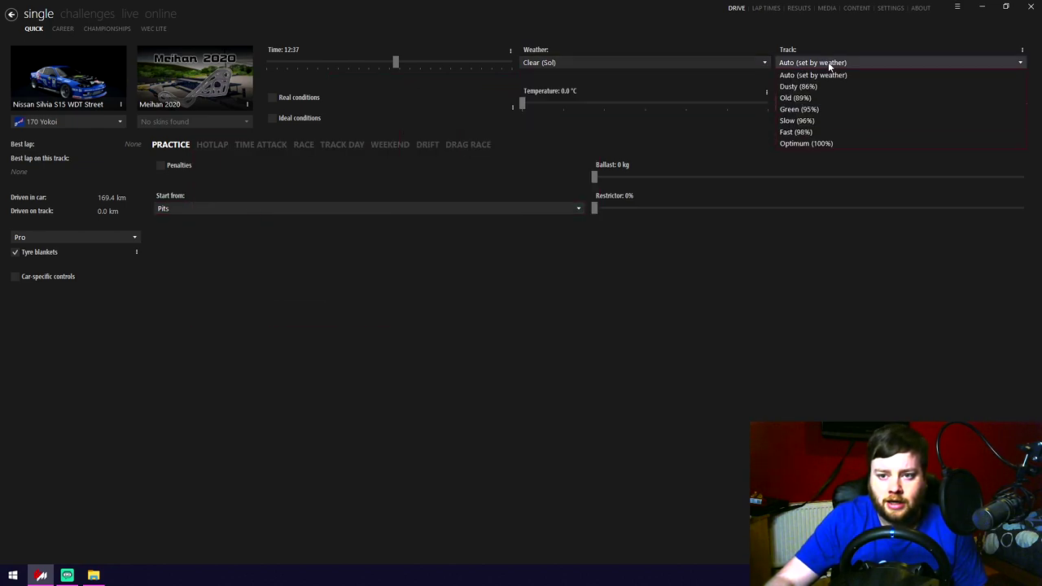
click(804, 143)
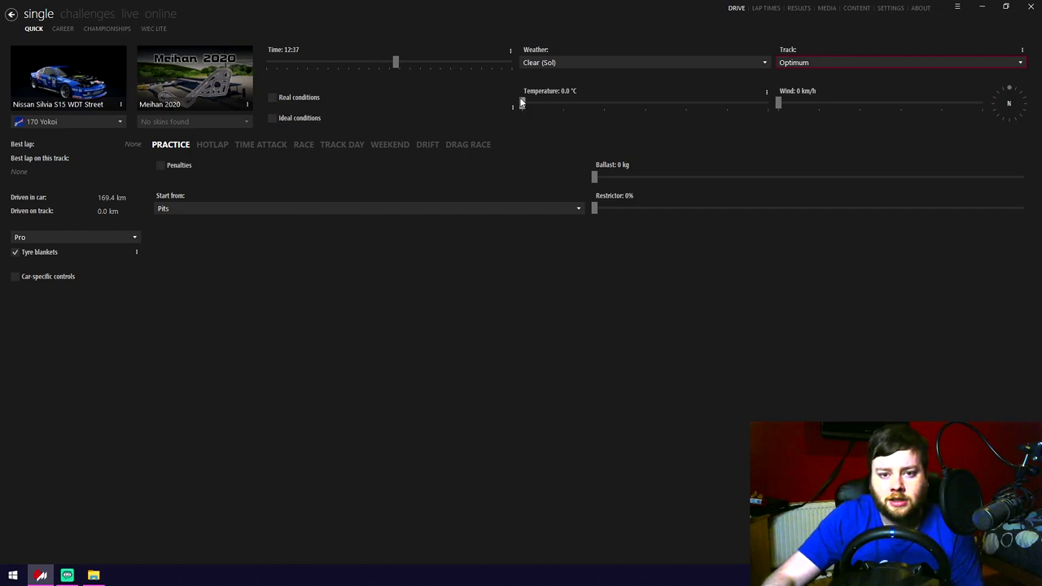
drag(521, 105, 616, 107)
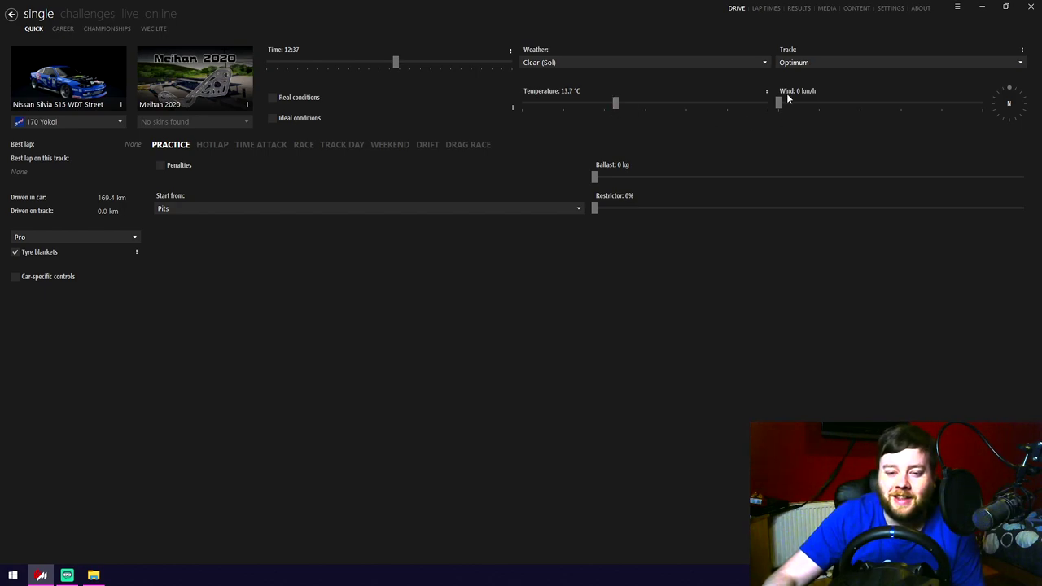